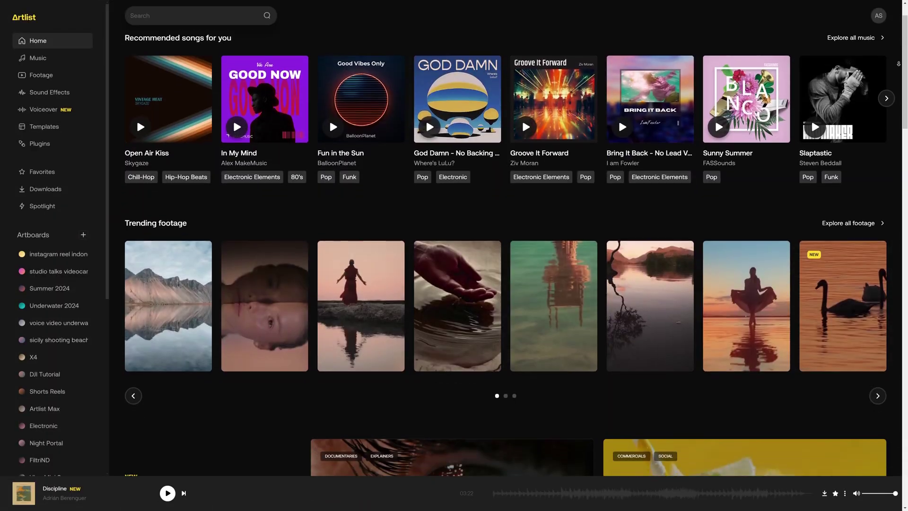
- Scroll down the Artlist page toward the Stems collection's tracks, such as Escape Velocity and Brooklyn Dream
scroll(515, 245, "down", 1)
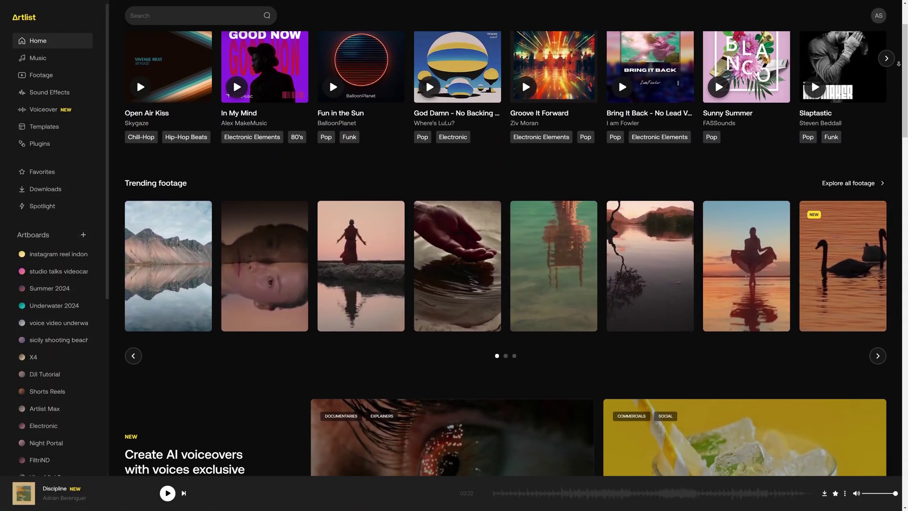
scroll(515, 244, "down", 1)
scroll(516, 244, "down", 1)
scroll(516, 244, "down", 1)
scroll(515, 245, "down", 1)
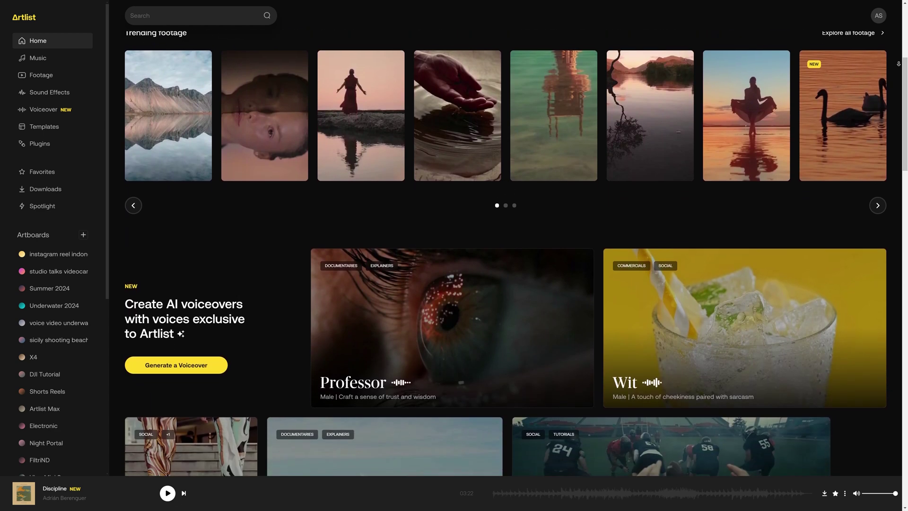
scroll(516, 244, "down", 1)
scroll(515, 244, "down", 1)
scroll(515, 244, "down", 1)
scroll(516, 244, "down", 1)
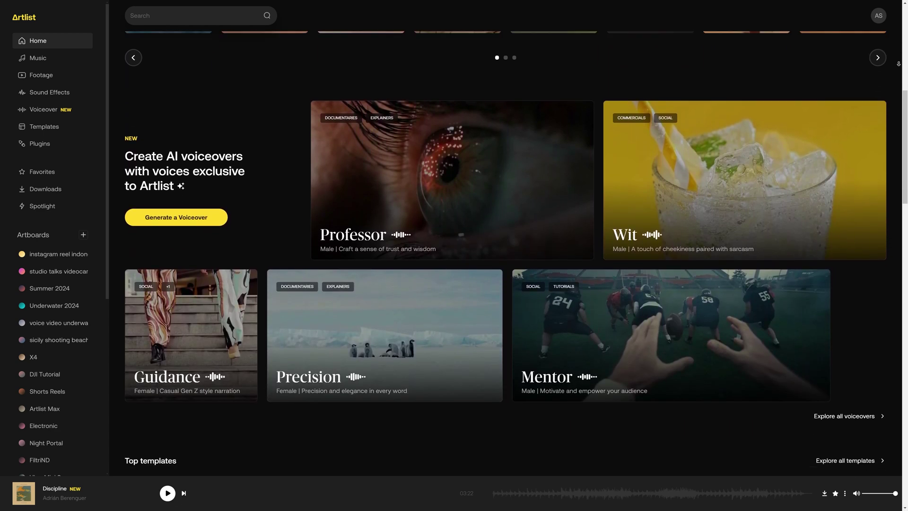
scroll(516, 244, "down", 1)
scroll(516, 244, "down", 1)
scroll(516, 244, "down", 1)
scroll(515, 244, "down", 1)
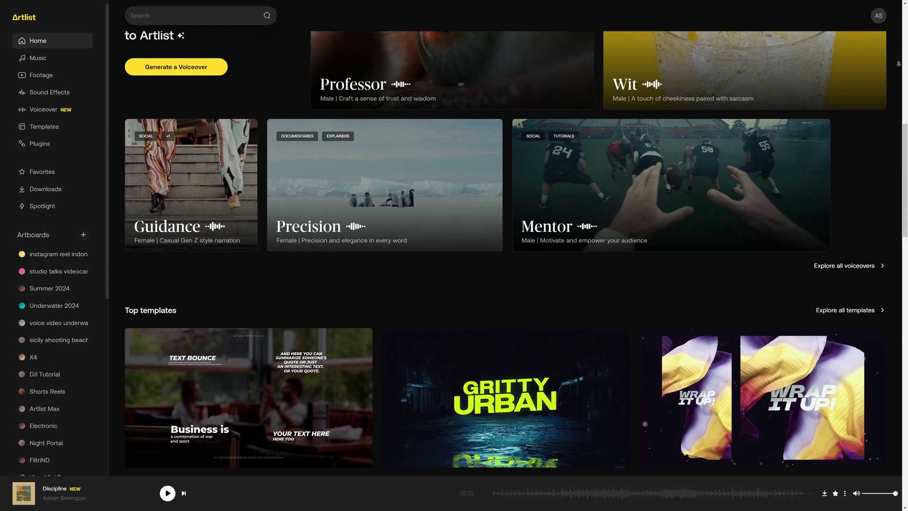
scroll(516, 244, "down", 1)
scroll(515, 244, "down", 1)
scroll(516, 244, "down", 1)
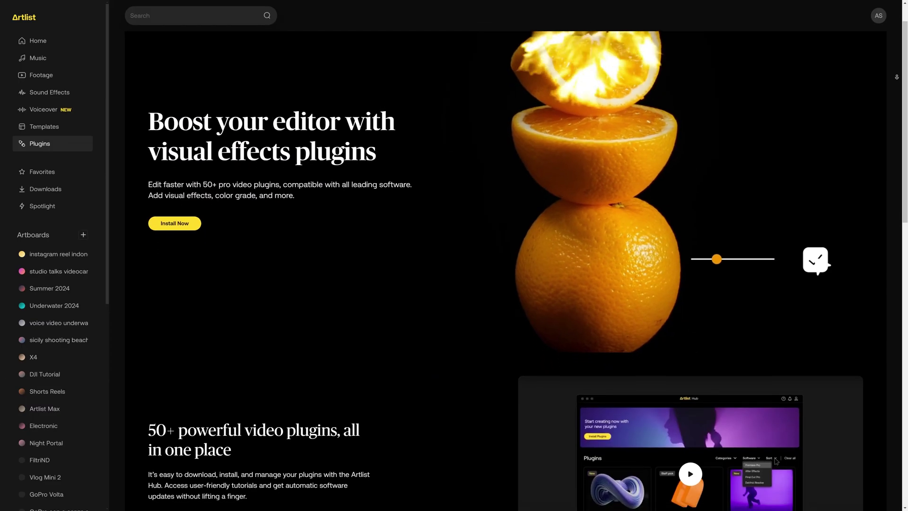
scroll(516, 245, "down", 1)
scroll(515, 244, "down", 1)
scroll(516, 244, "down", 1)
scroll(516, 244, "down", 1)
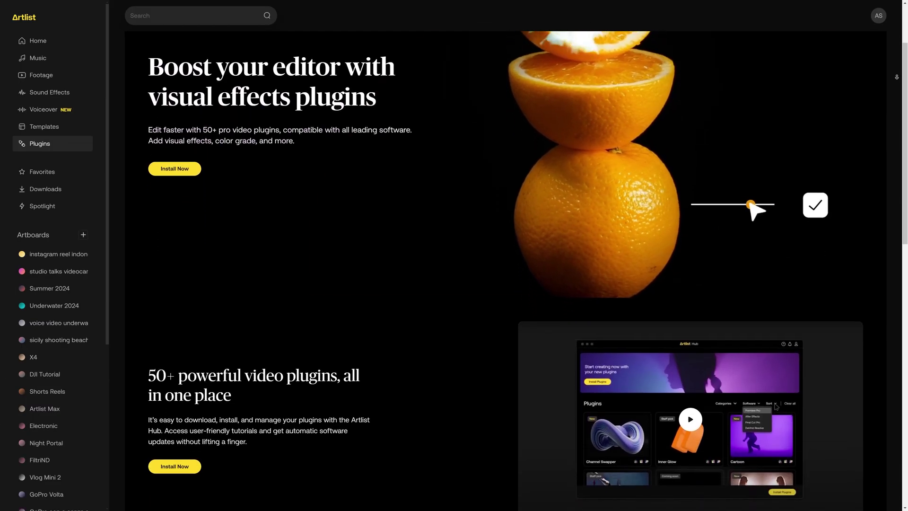
scroll(516, 244, "down", 1)
scroll(515, 244, "down", 1)
scroll(515, 244, "down", 1)
scroll(516, 244, "down", 1)
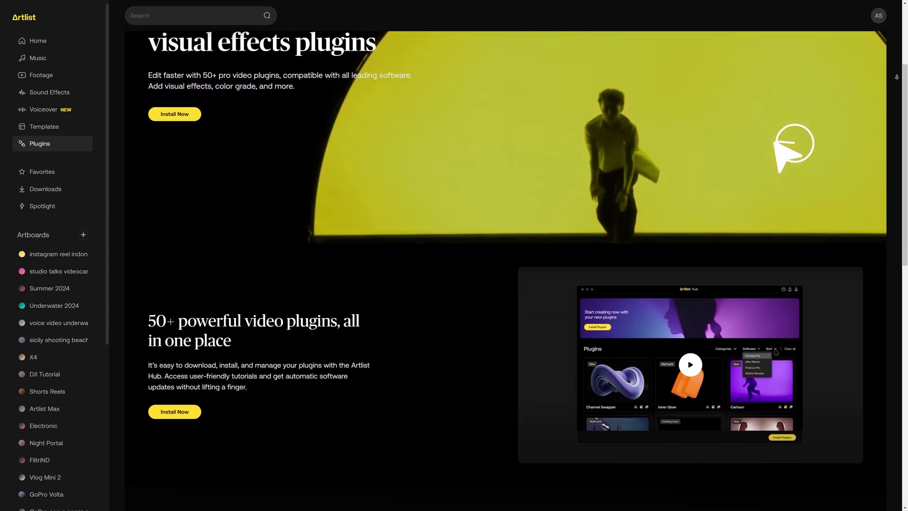
scroll(516, 244, "down", 1)
scroll(515, 244, "down", 1)
scroll(515, 244, "down", 1)
scroll(515, 245, "down", 1)
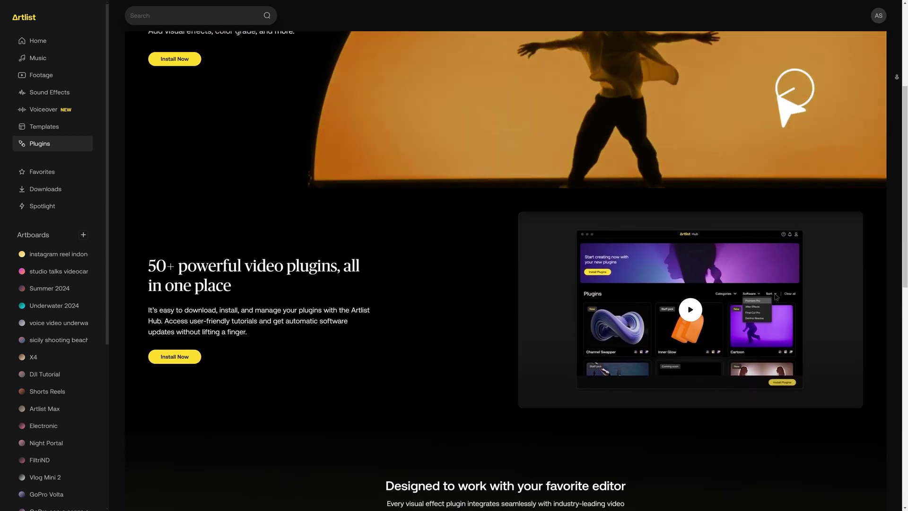
scroll(516, 244, "down", 1)
scroll(516, 244, "down", 1)
scroll(515, 245, "down", 1)
scroll(515, 245, "down", 1)
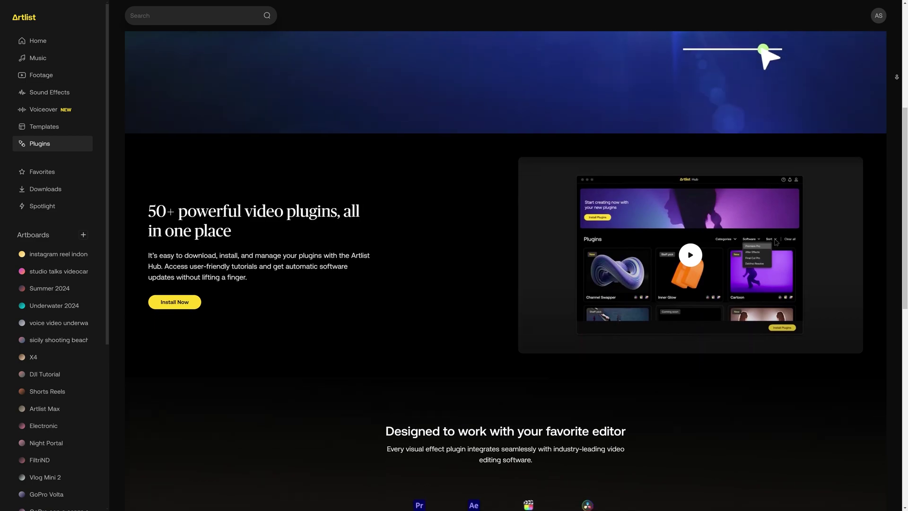
scroll(516, 244, "down", 1)
scroll(516, 244, "down", 1)
scroll(516, 244, "down", 1)
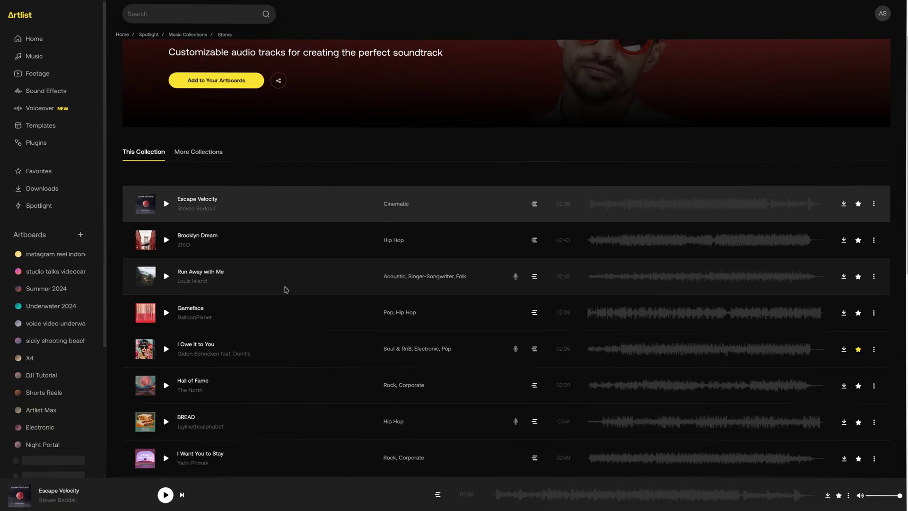
- Open Hall of Fame's stems and reveal the WAV and MP3 options for Download All Stems
scroll(284, 288, "down", 2)
scroll(284, 288, "down", 3)
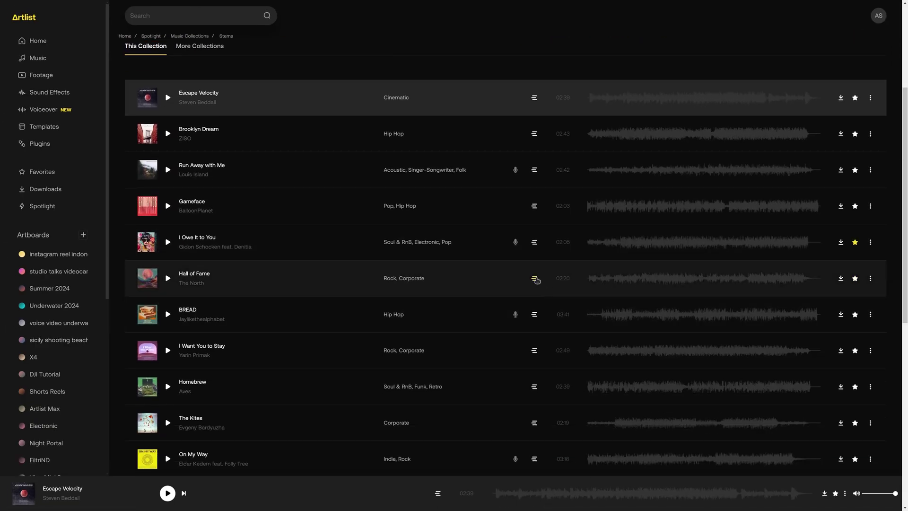
left_click(535, 279)
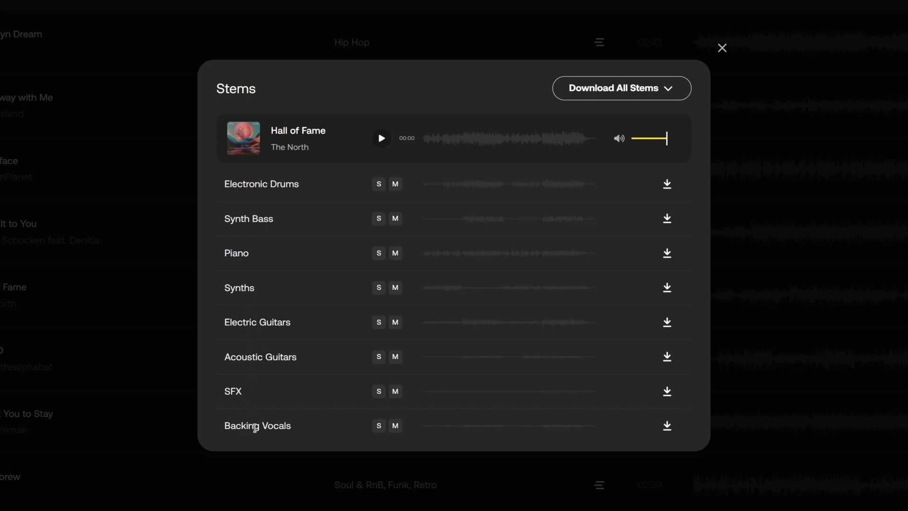
left_click(646, 98)
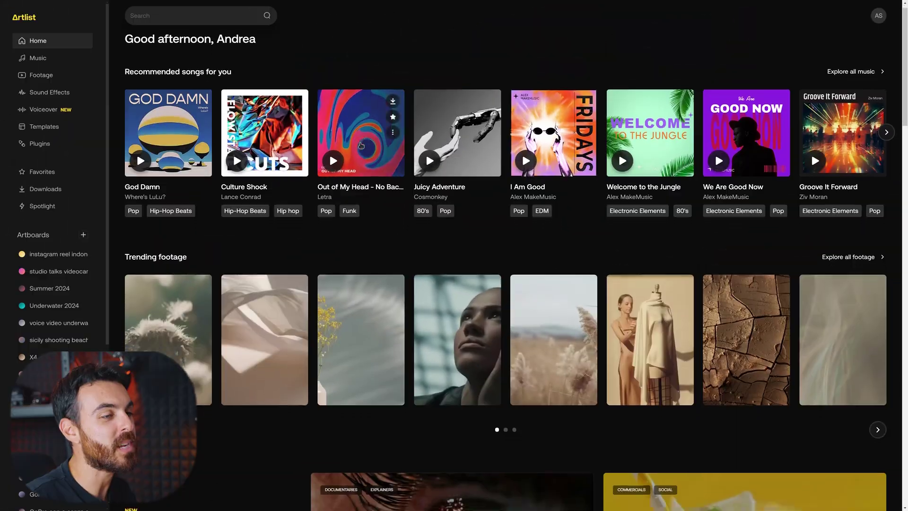
- Scroll the Artlist Home page down and back to the top, then go to the Music catalogue
scroll(360, 143, "down", 4)
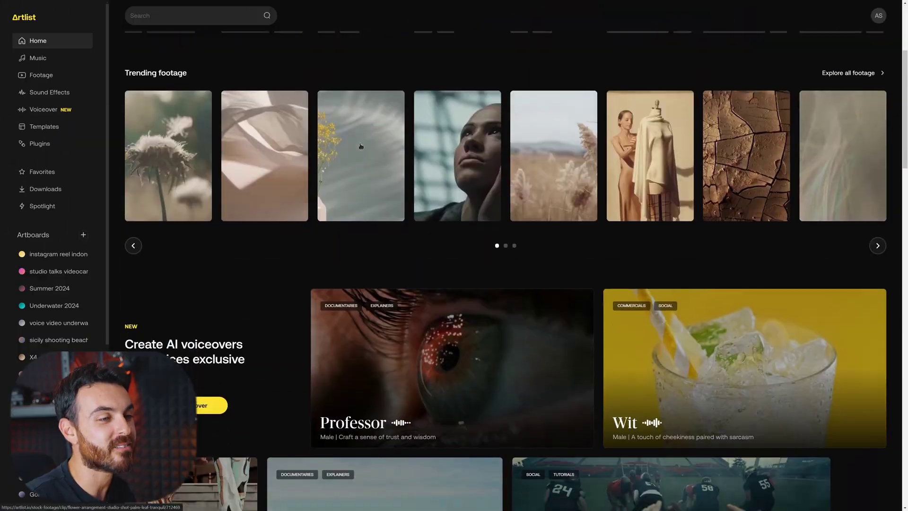
scroll(374, 151, "up", 4)
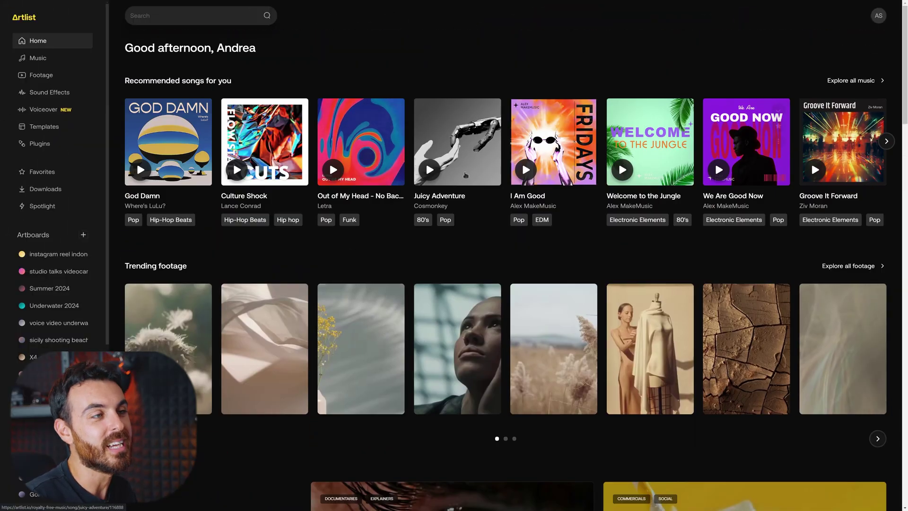
scroll(847, 221, "down", 4)
scroll(848, 220, "down", 7)
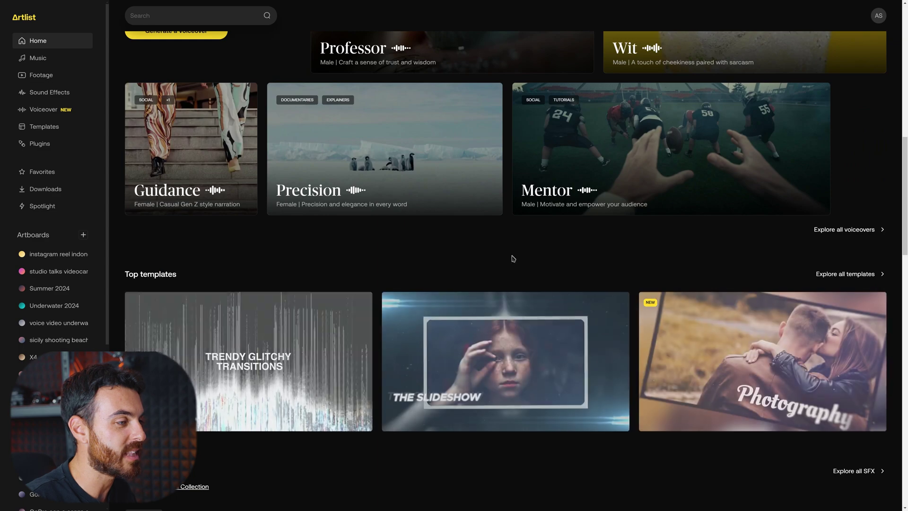
scroll(454, 257, "up", 4)
scroll(515, 275, "up", 6)
scroll(515, 276, "up", 2)
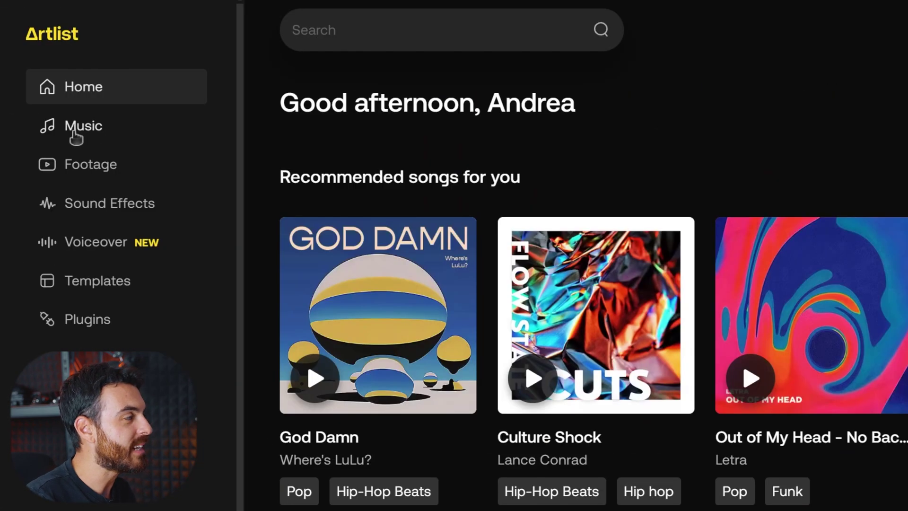
left_click(88, 134)
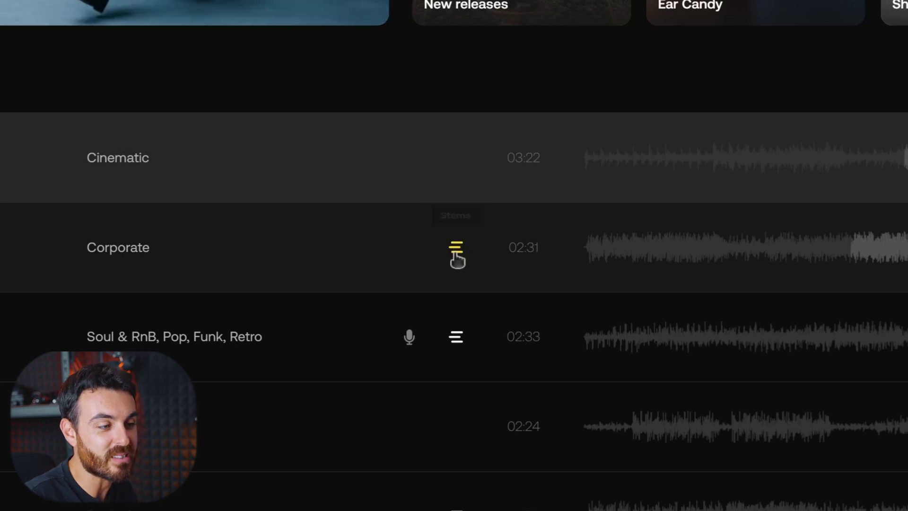
- Scroll the Music track list to Soul Swingin' and expand its song versions
scroll(457, 256, "down", 3)
scroll(460, 261, "down", 4)
scroll(465, 426, "down", 7)
scroll(430, 142, "up", 5)
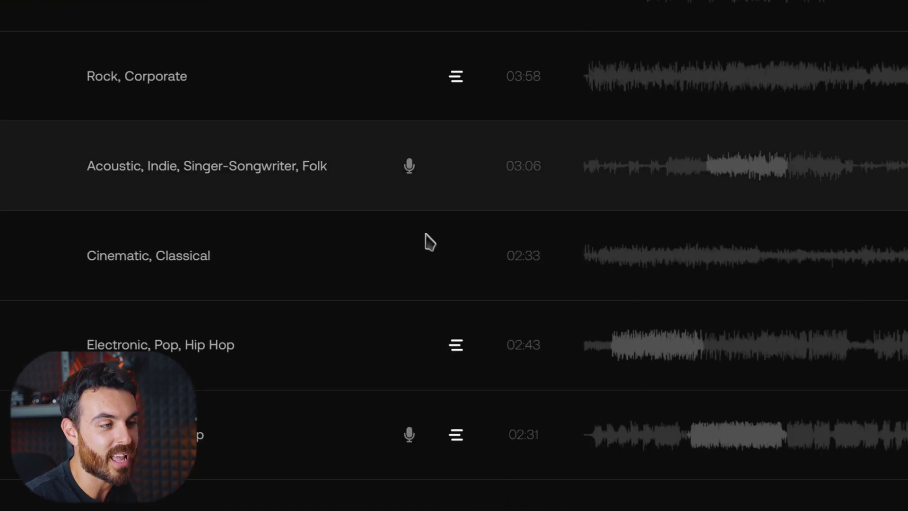
scroll(441, 160, "down", 10)
scroll(479, 240, "down", 3)
scroll(452, 292, "down", 5)
scroll(454, 293, "up", 10)
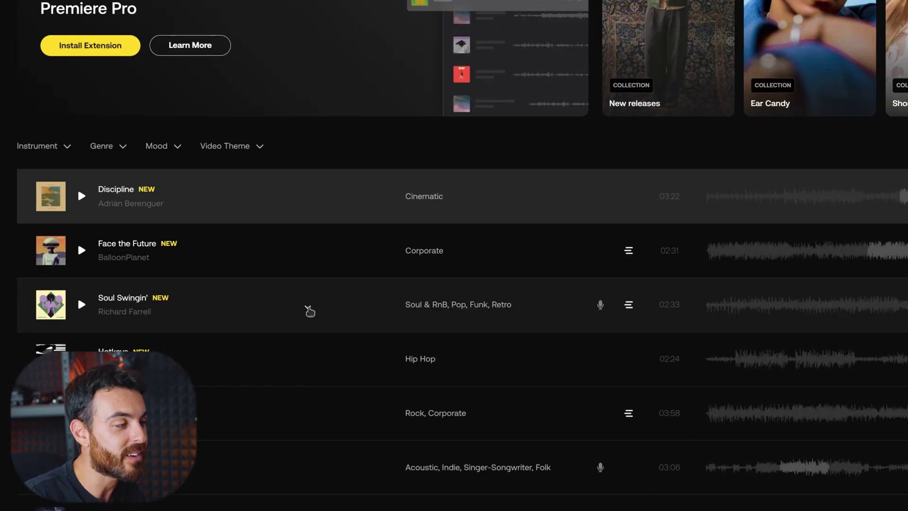
left_click(309, 310)
scroll(422, 234, "down", 2)
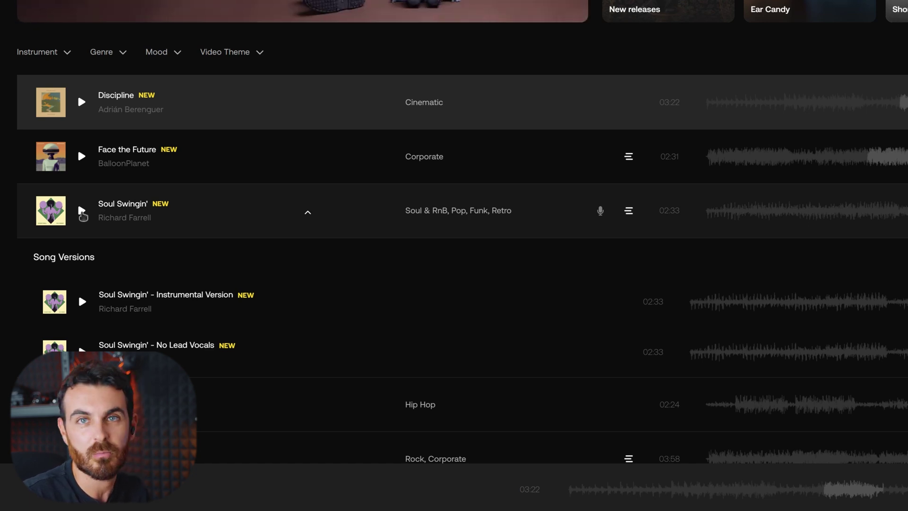
- Preview Soul Swingin' at 00:52 and its Instrumental Version at 01:01, and show its stems
left_click(823, 210)
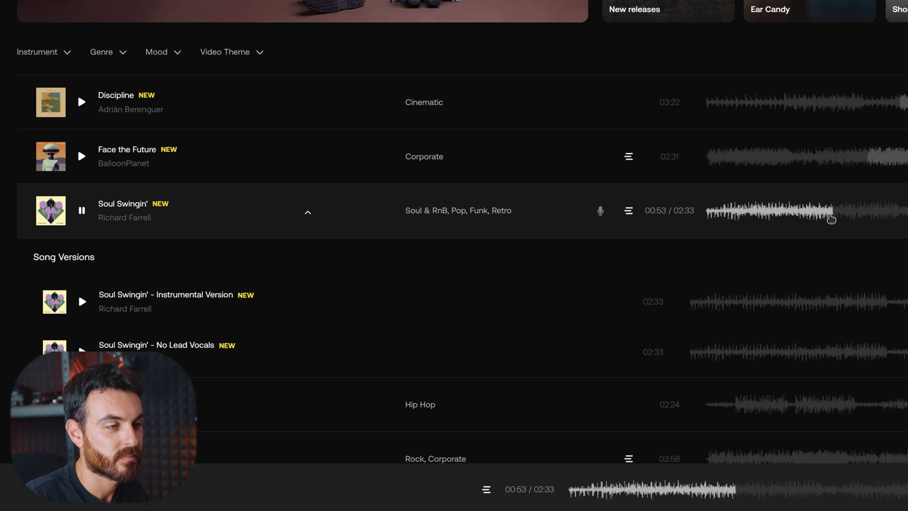
left_click(87, 213)
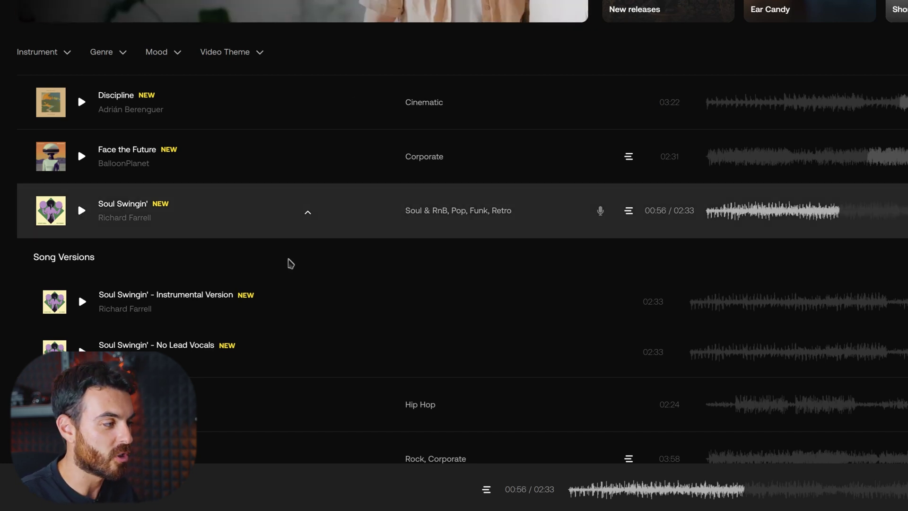
left_click(82, 302)
left_click(836, 305)
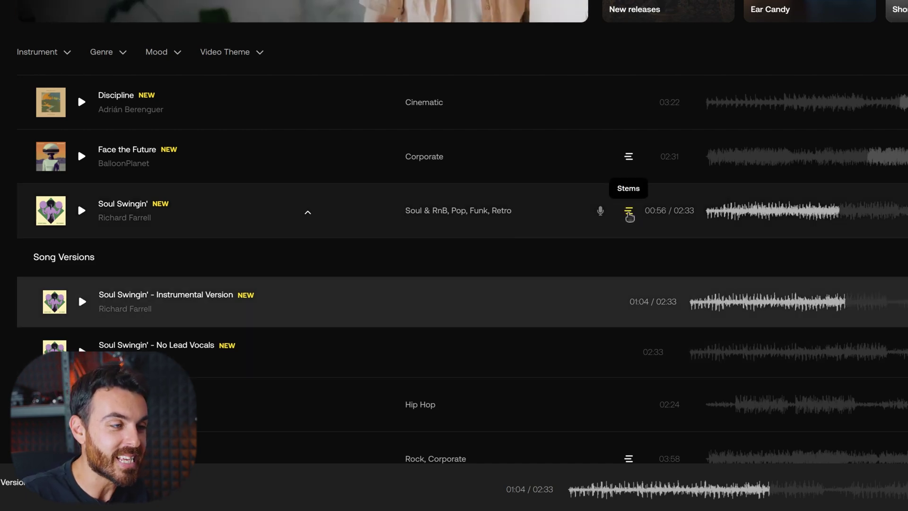
left_click(628, 212)
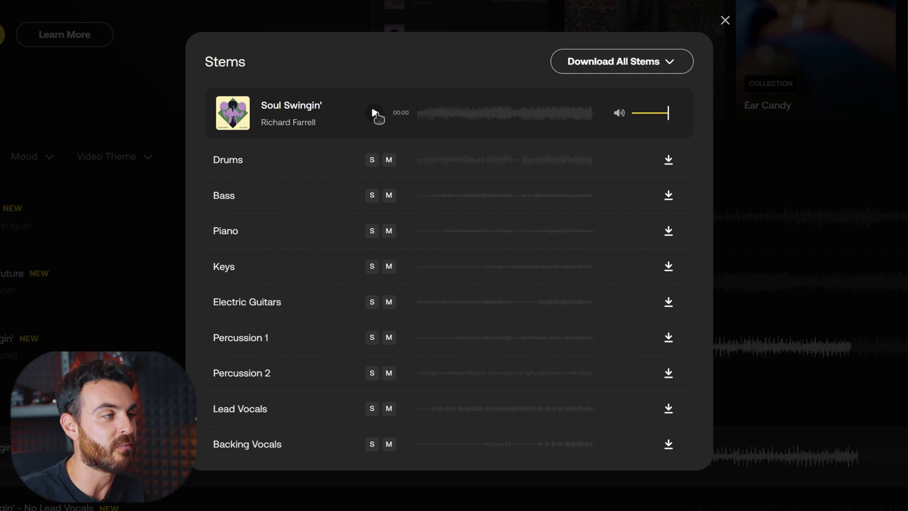
- Play all Soul Swingin' stems from 00:53 and briefly solo the Drums stem
left_click(376, 114)
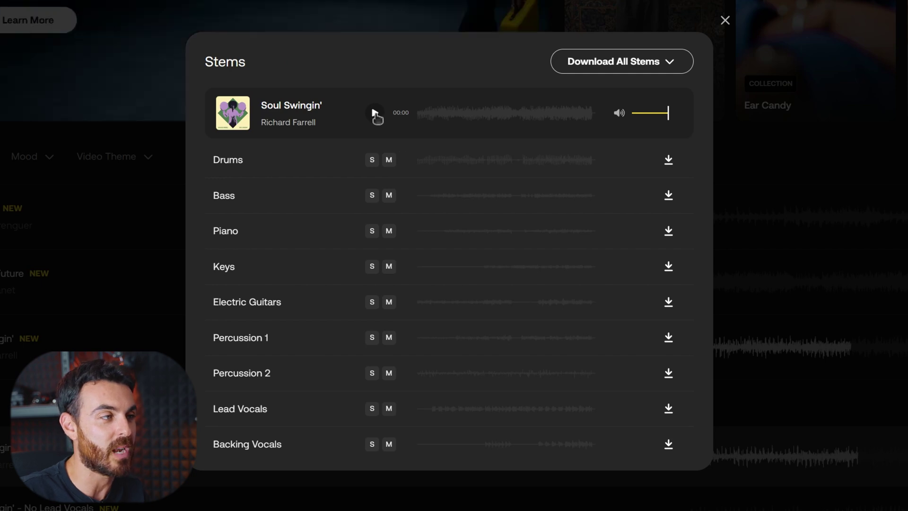
left_click(479, 118)
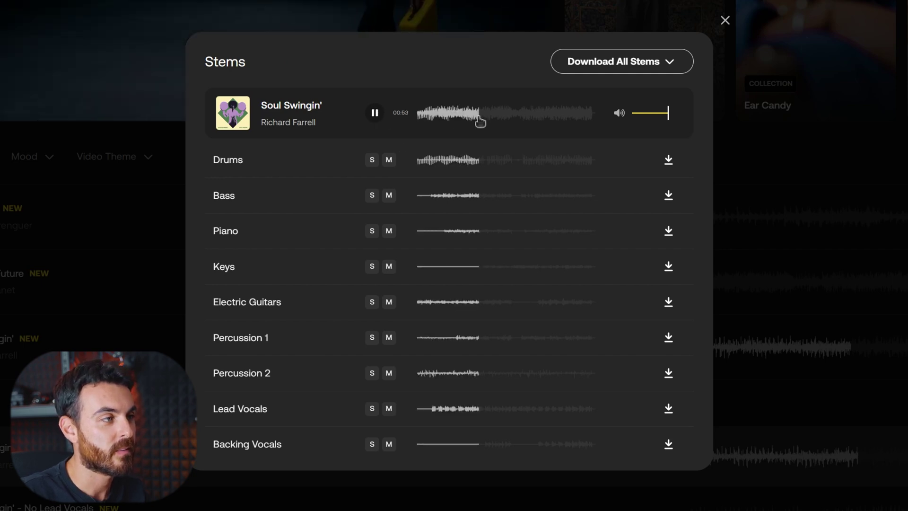
left_click(372, 160)
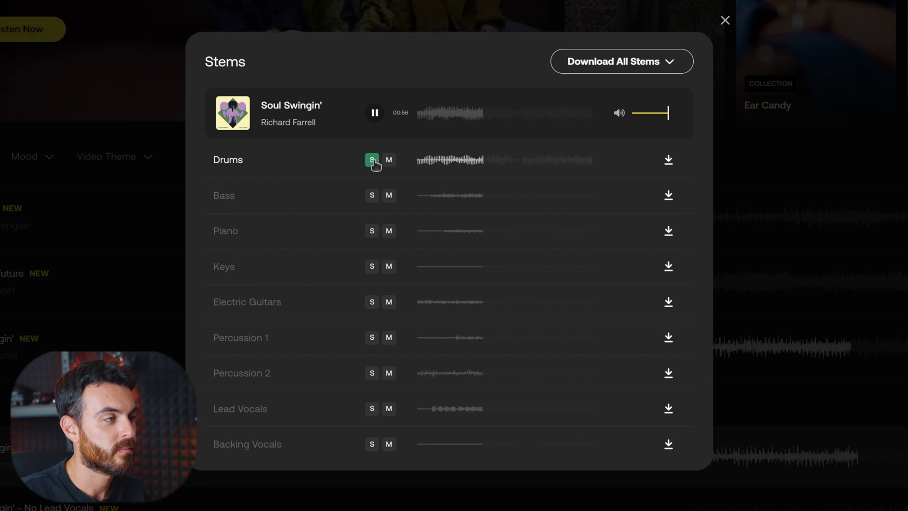
left_click(373, 161)
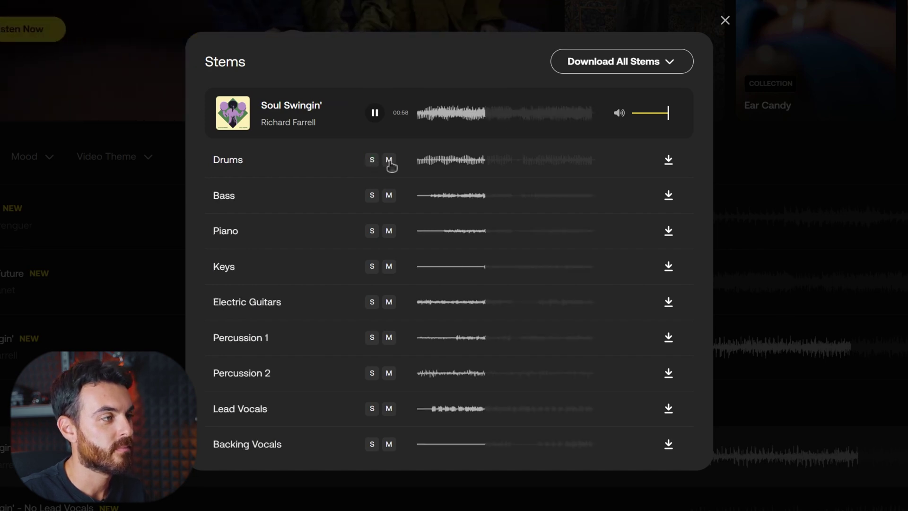
- Mute the Lead Vocals and Backing Vocals stems, leaving Drums unmuted
left_click(390, 161)
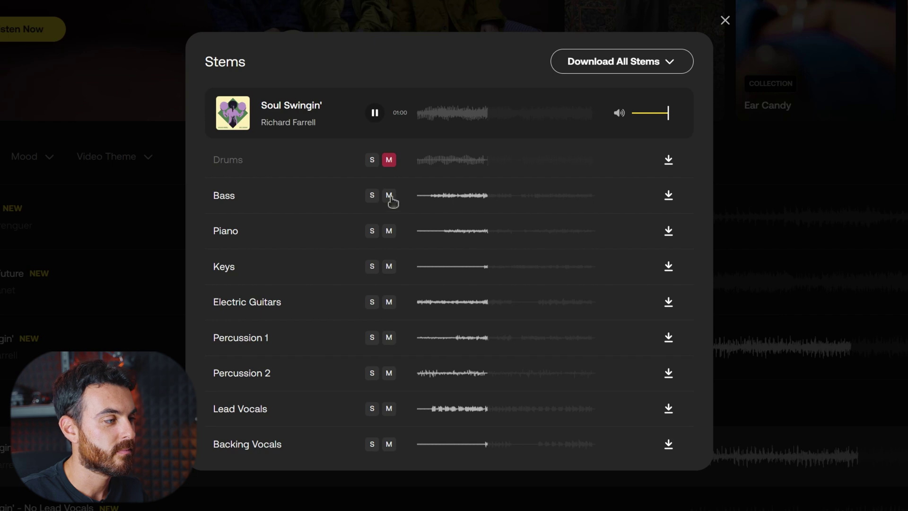
left_click(389, 409)
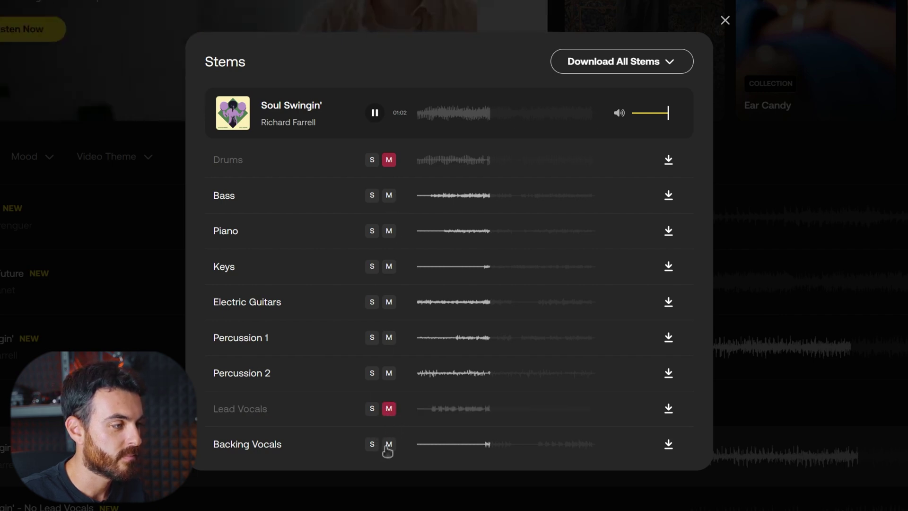
left_click(388, 445)
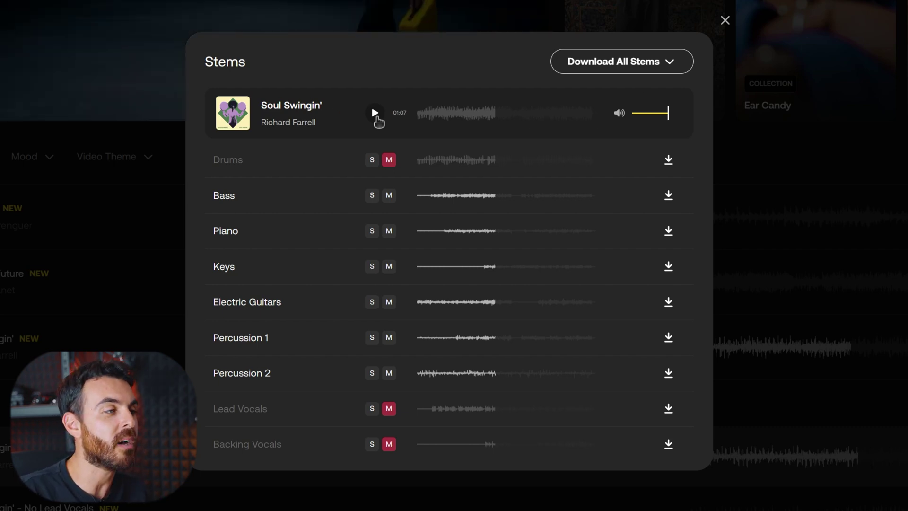
left_click(389, 160)
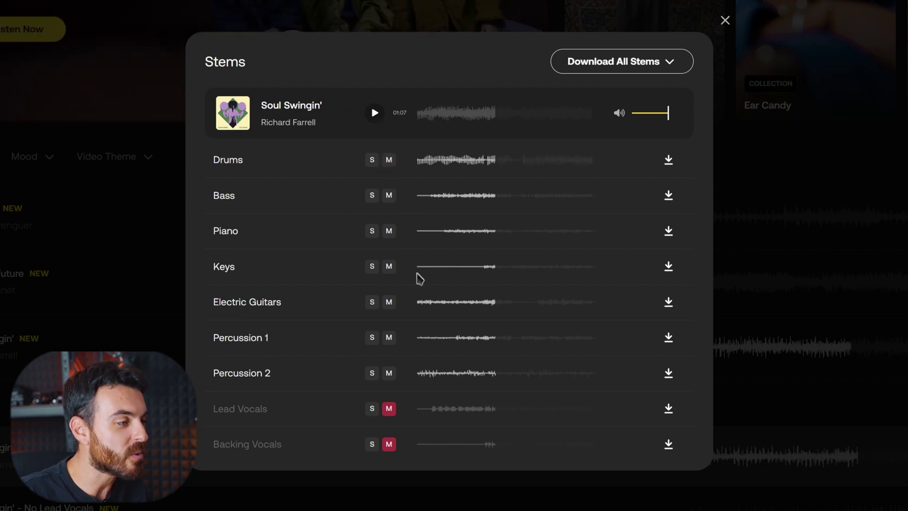
- Unmute the vocals, solo Piano and Lead Vocals, then download all stems as MP3
left_click(388, 409)
left_click(389, 444)
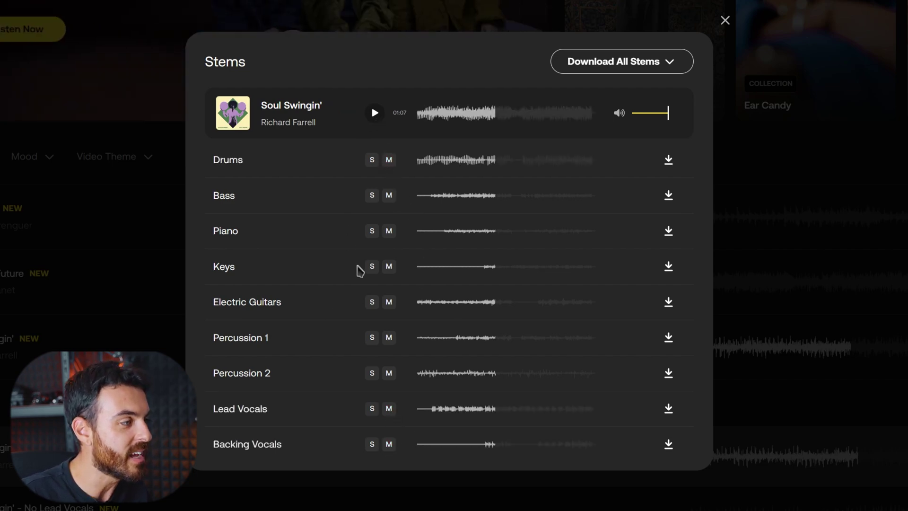
left_click(373, 232)
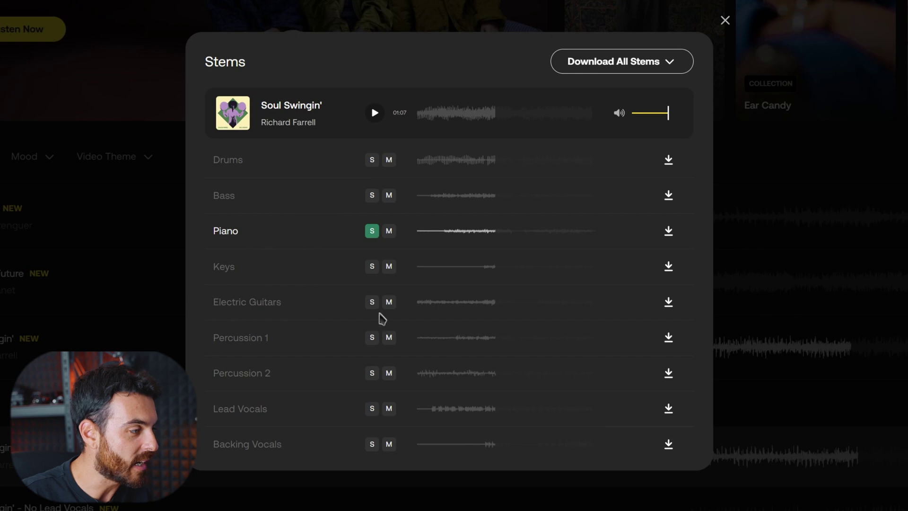
left_click(372, 410)
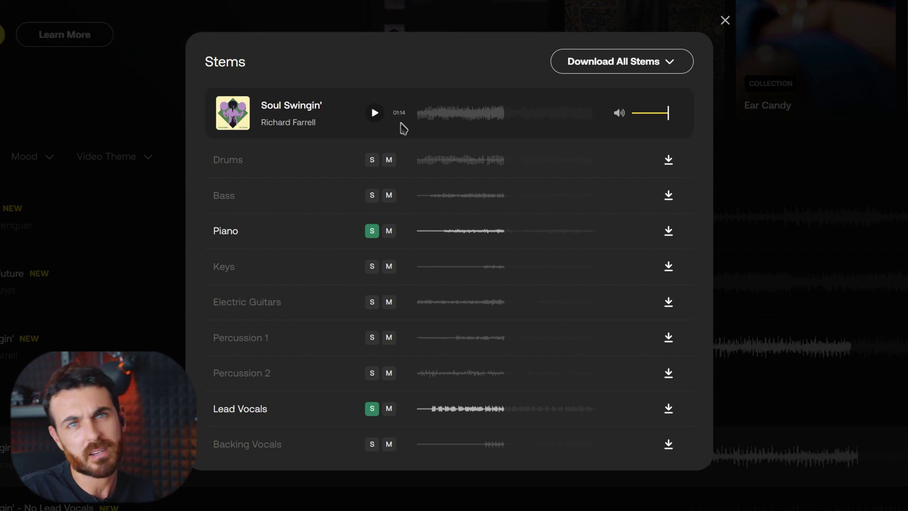
left_click(609, 70)
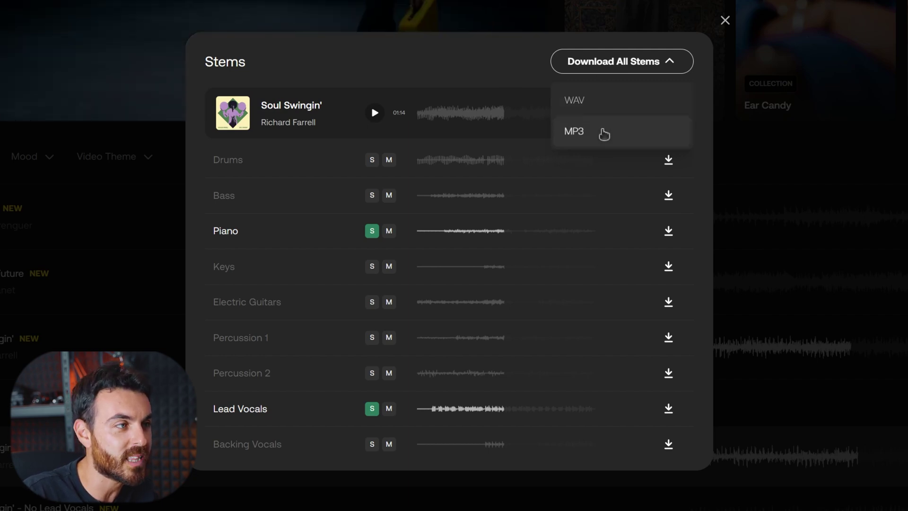
left_click(591, 142)
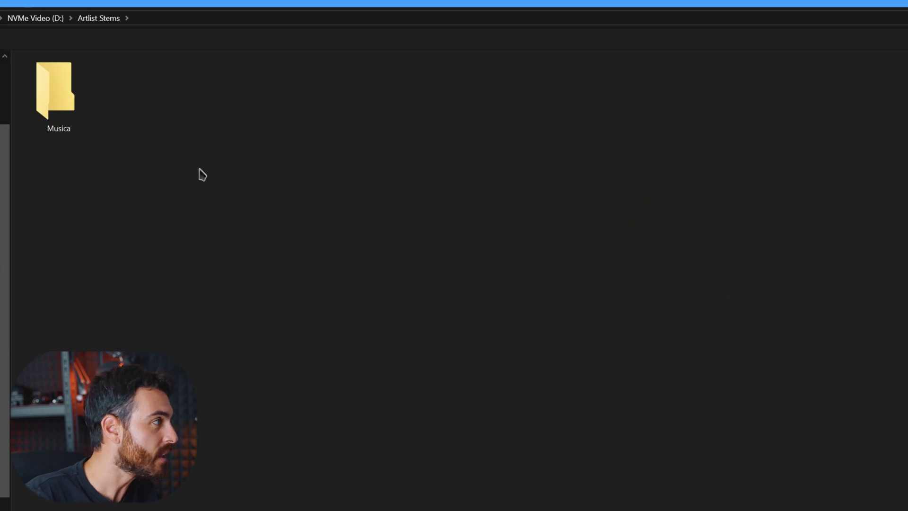
- Save the Soul Swingin' stems archive into the Musica folder
double_click(67, 108)
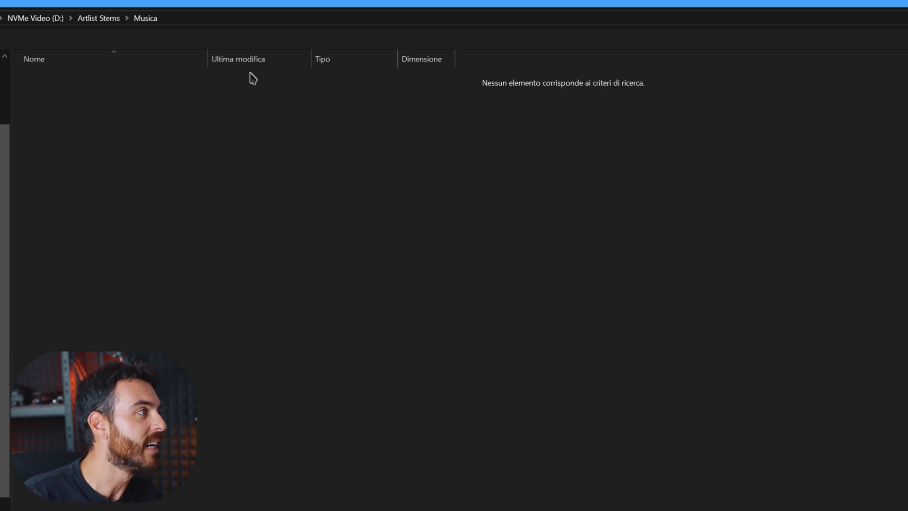
left_click(800, 492)
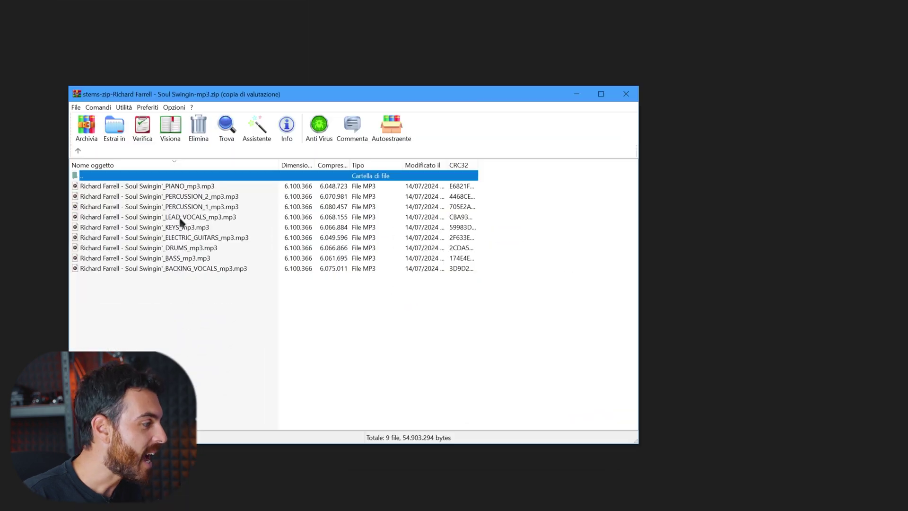
- Drag all nine Soul Swingin' MP3 stems out of WinRAR into the Musica folder
left_click_drag(208, 296, 198, 191)
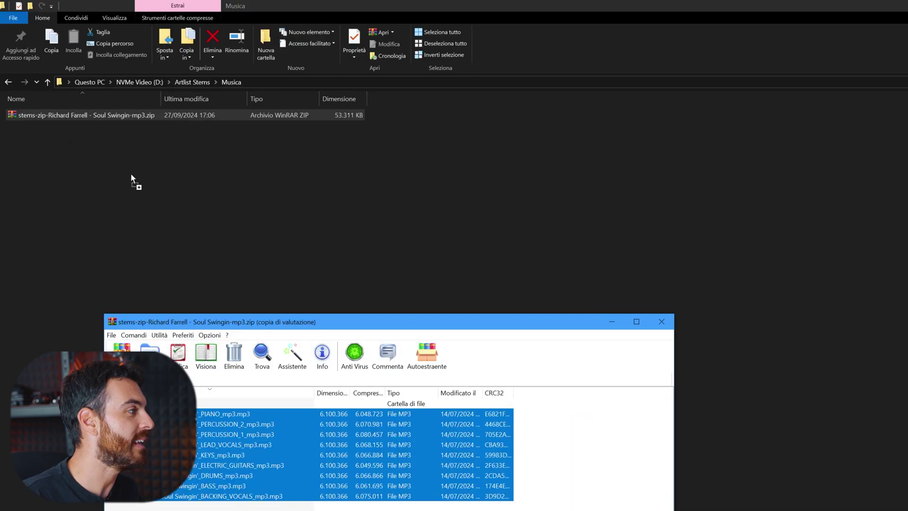
left_click_drag(175, 191, 134, 182)
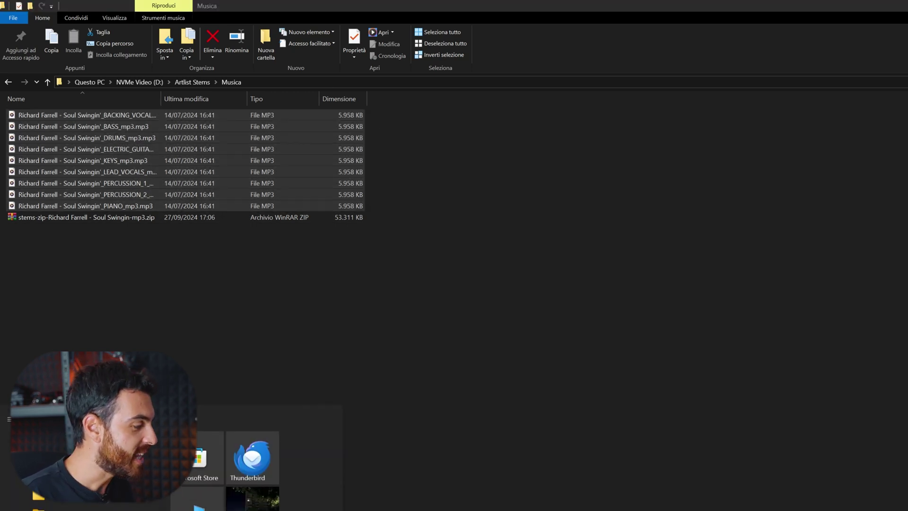
left_click(80, 505)
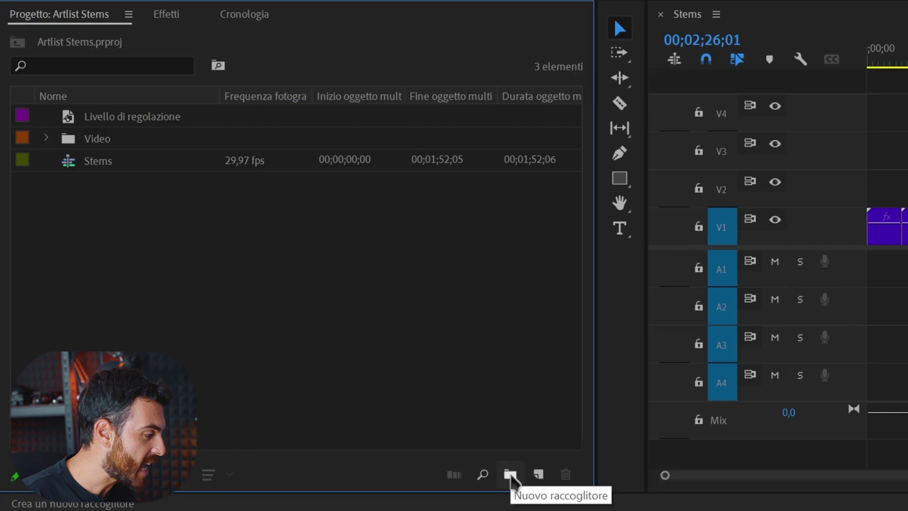
- Create a new bin named Song 1 in the Project panel
left_click(196, 498)
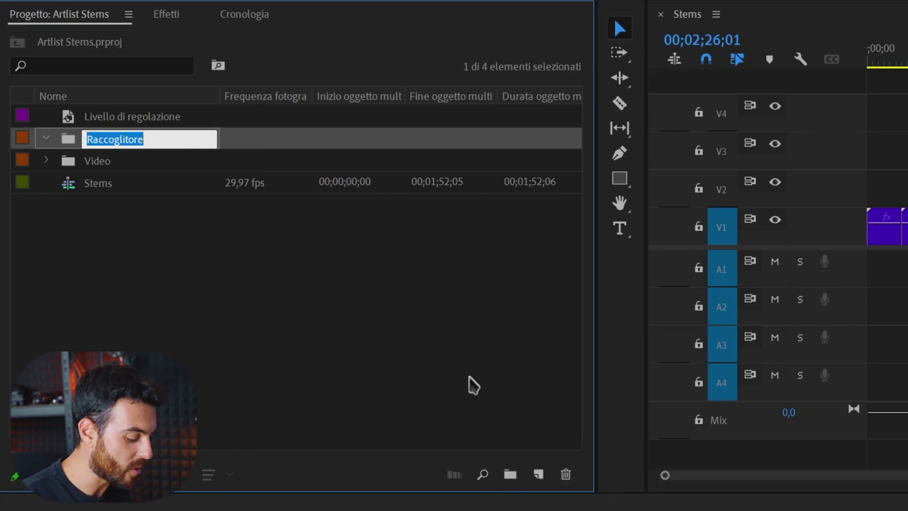
type("S")
type("ong 1")
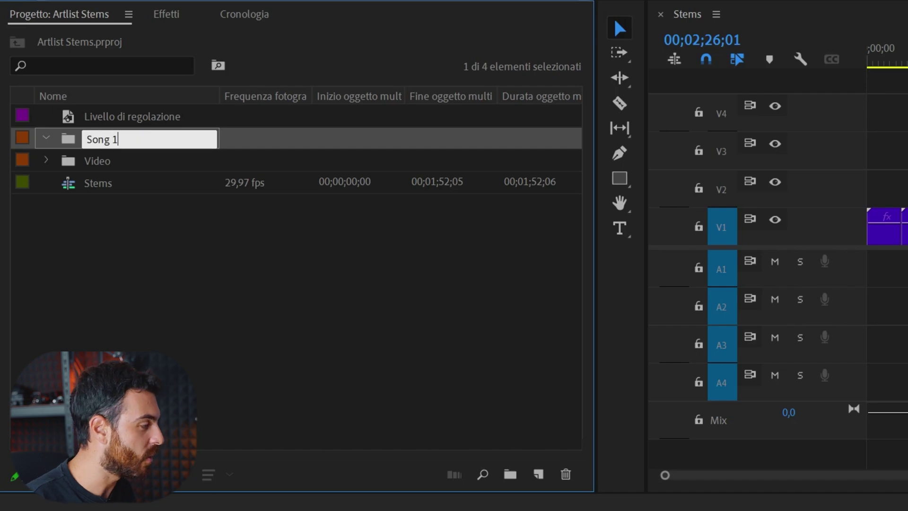
key("Tab")
key("BackSpace")
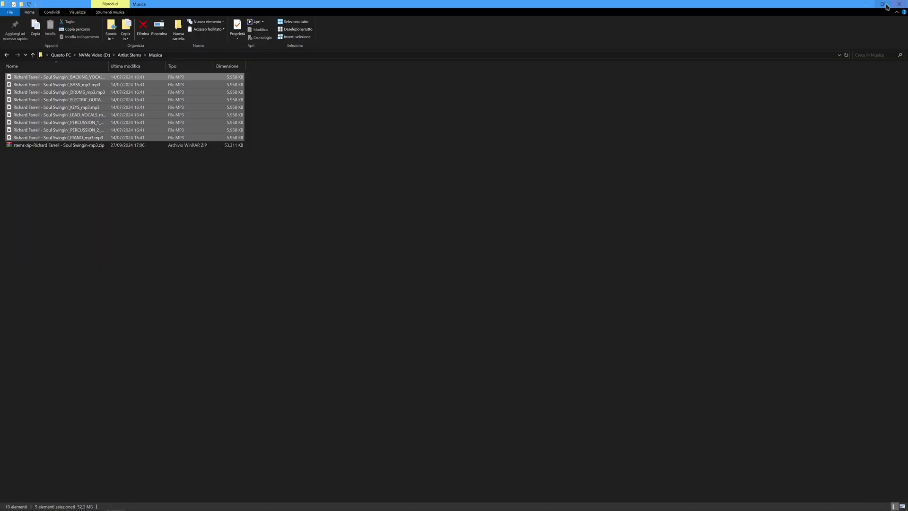
- Drag the nine selected Soul Swingin' MP3 stems from the Musica folder into Premiere's Song 1 bin
left_click(882, 5)
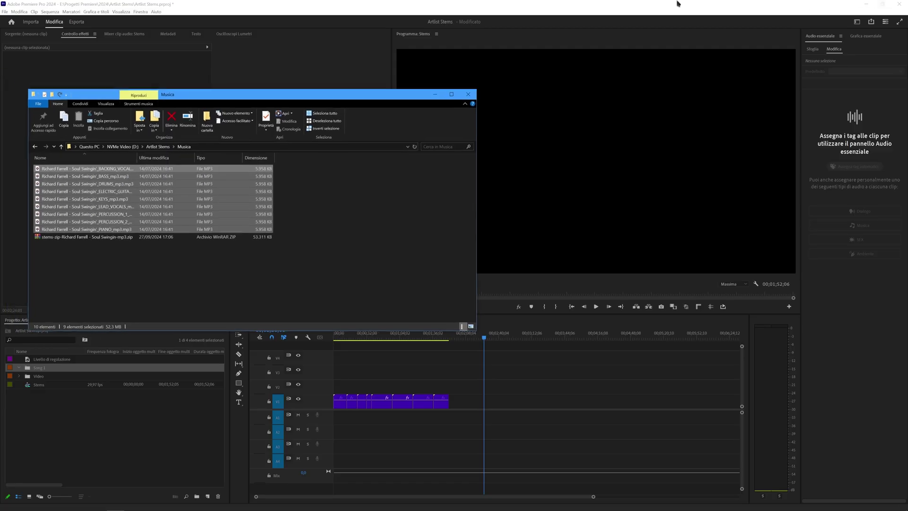
left_click_drag(203, 93, 356, 94)
left_click_drag(203, 166, 44, 368)
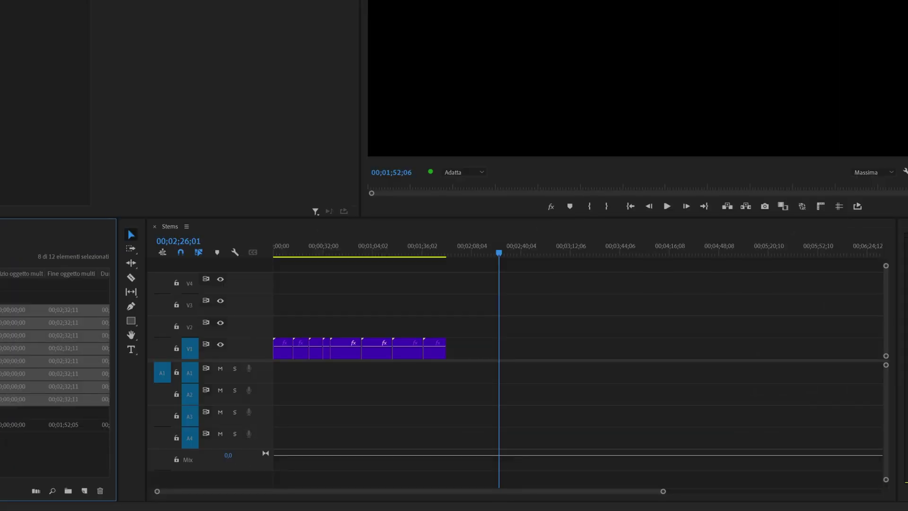
left_click(283, 349)
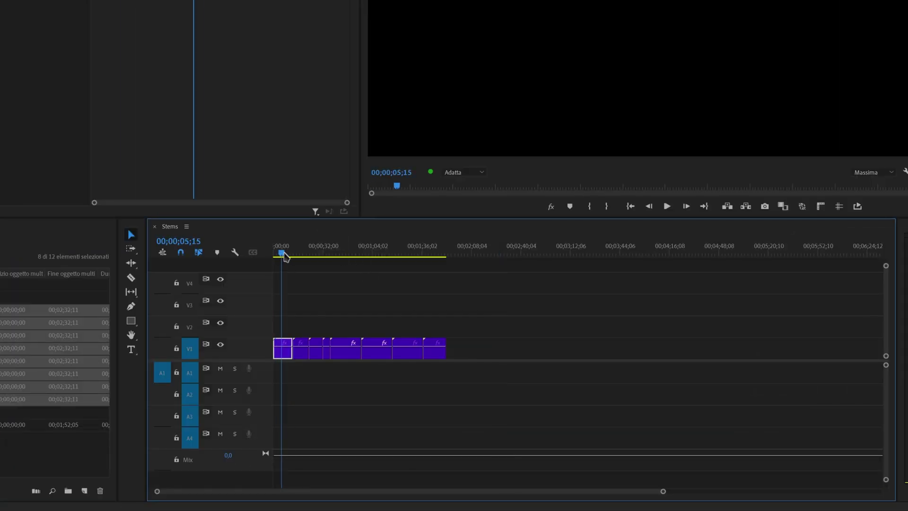
- Preview the aerial video, then drop the selected Song 1 stems onto audio track A1
key("space")
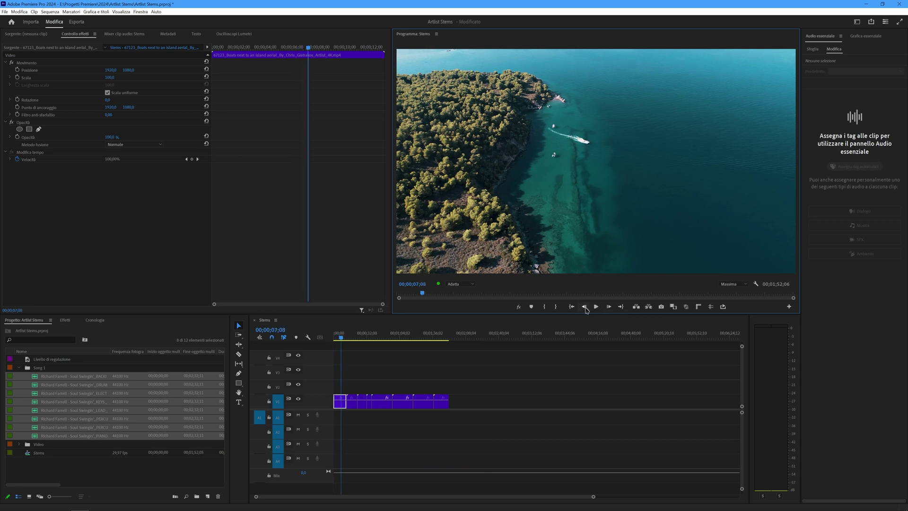
left_click_drag(26, 377, 52, 435)
left_click_drag(39, 378, 336, 422)
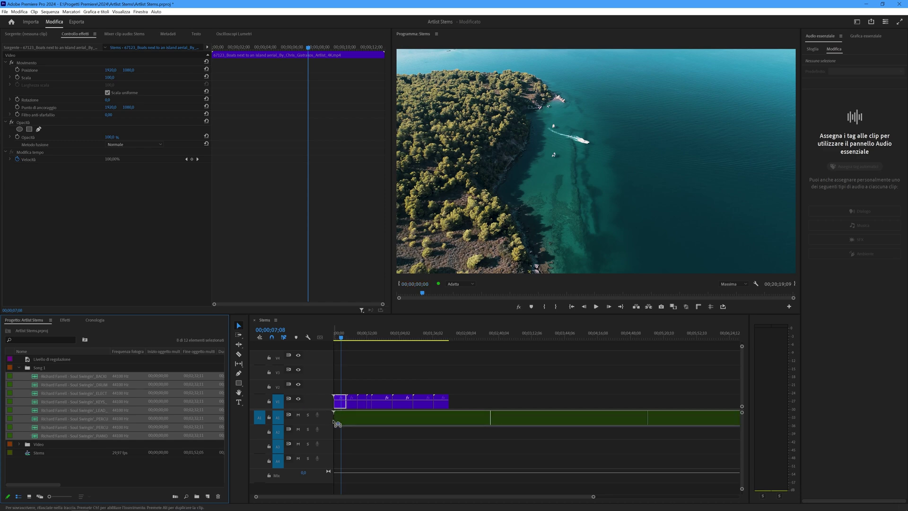
left_click_drag(337, 423, 337, 422)
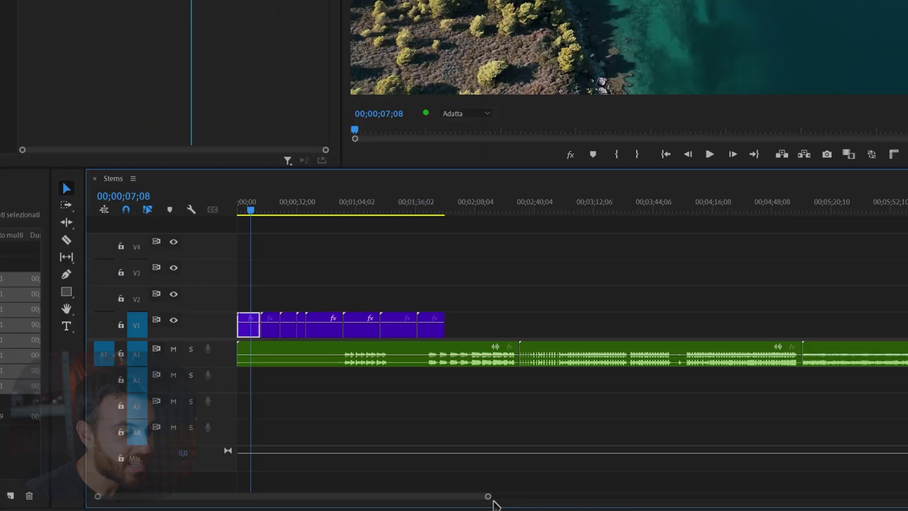
left_click_drag(476, 499, 564, 496)
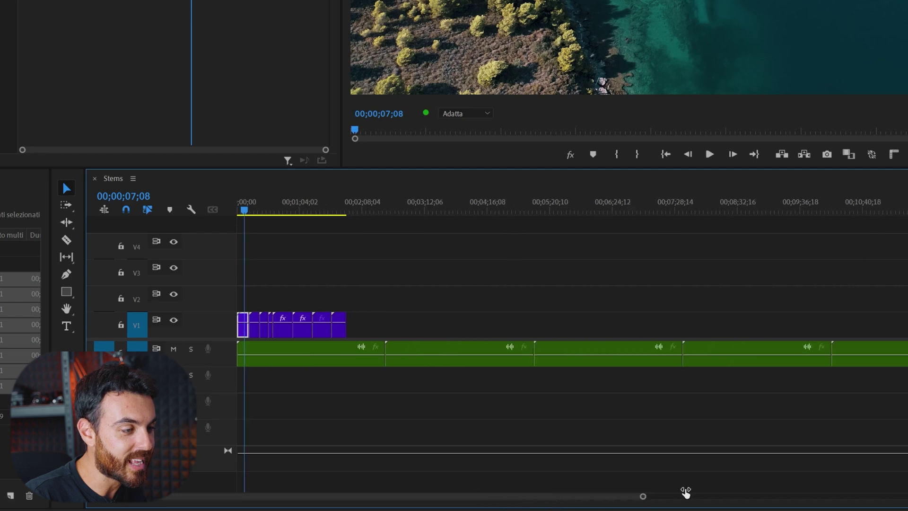
left_click_drag(651, 495, 757, 495)
- Move the following stems onto tracks A2, A3, A4 and new lower tracks, aligned at 00:00
left_click_drag(325, 351, 258, 377)
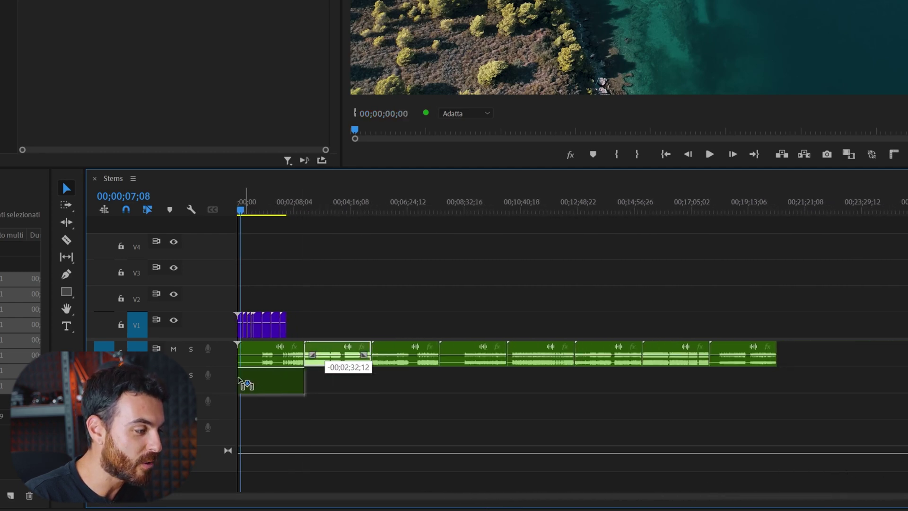
left_click_drag(395, 352, 260, 404)
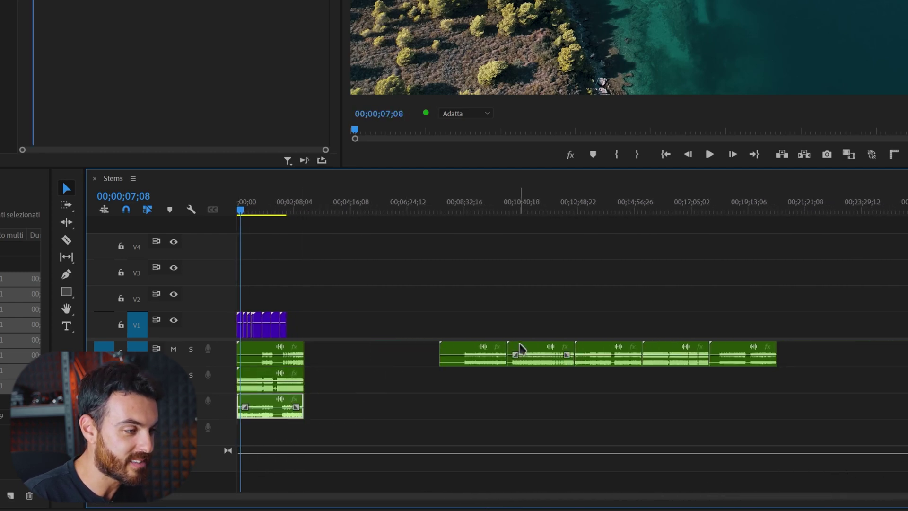
left_click_drag(463, 351, 260, 432)
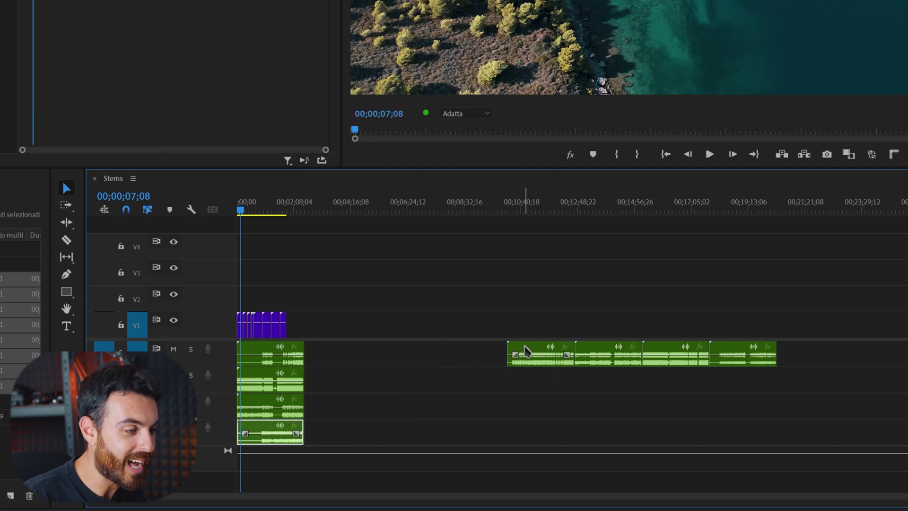
left_click_drag(525, 350, 343, 481)
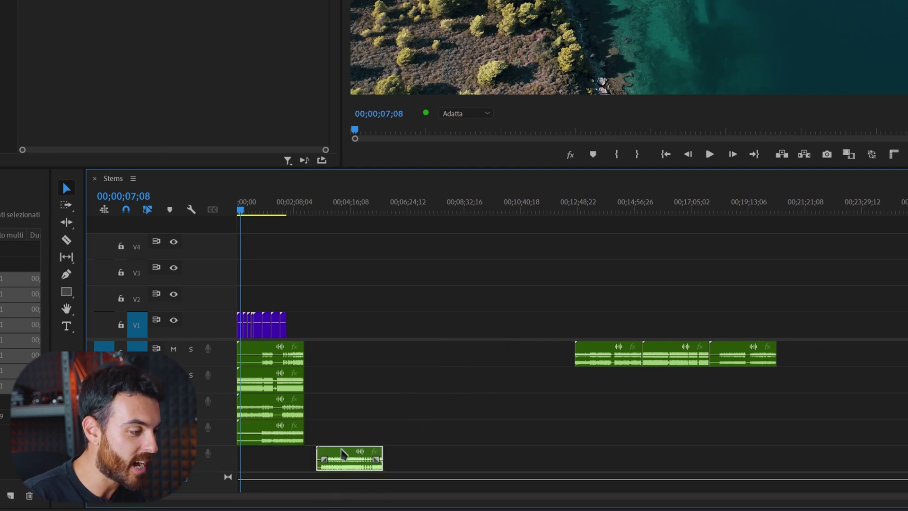
left_click_drag(344, 455, 265, 455)
left_click_drag(612, 352, 400, 474)
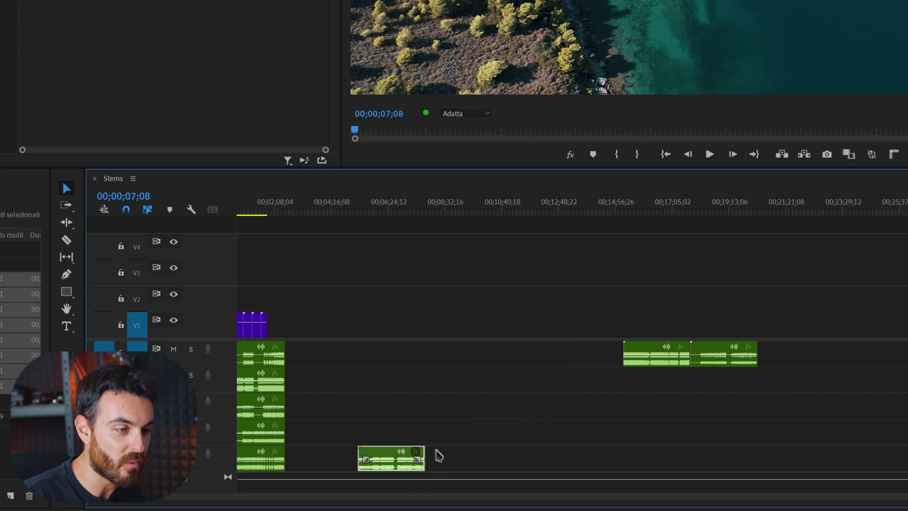
scroll(401, 459, "down", 3)
mouse_move(382, 361)
left_mouse_down()
mouse_move(300, 413)
mouse_move(326, 466)
mouse_move(265, 480)
left_mouse_up()
left_click_drag(696, 349, 369, 482)
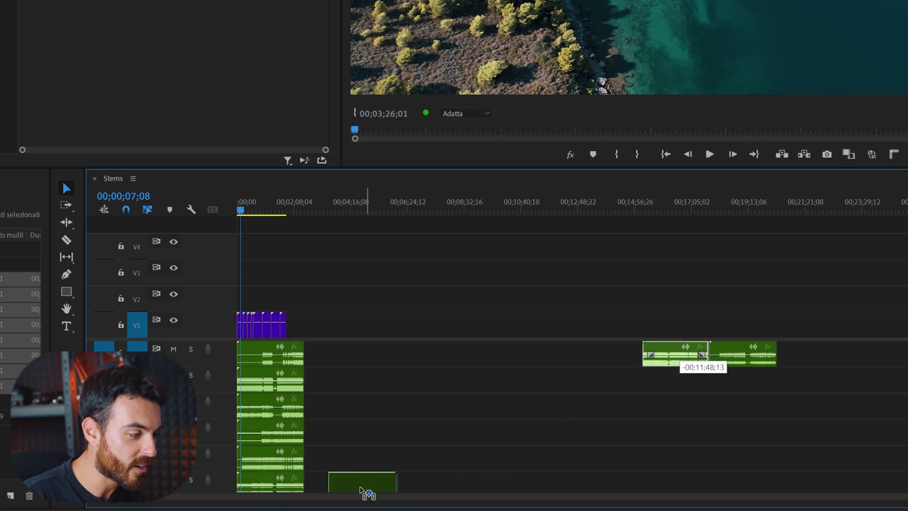
left_click_drag(733, 353, 405, 482)
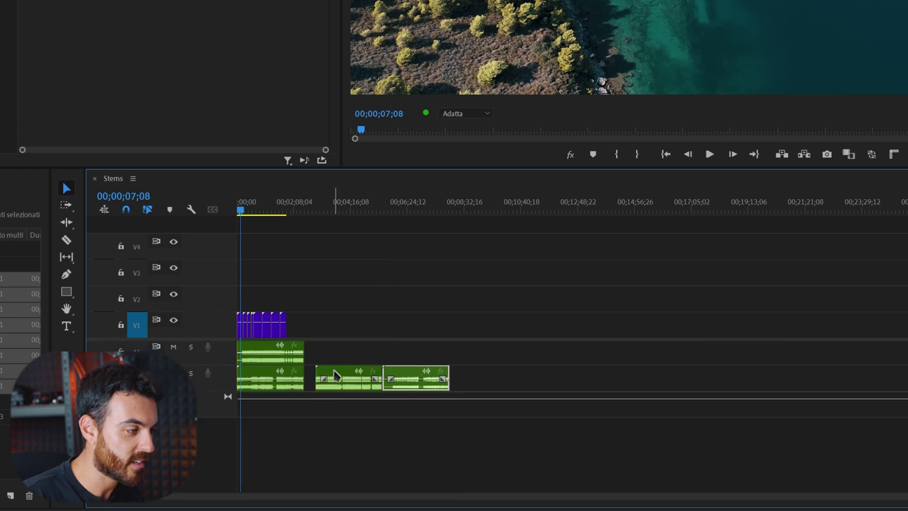
- Stack the remaining stems on their own lower tracks, aligned at the sequence start
left_click_drag(335, 375, 335, 442)
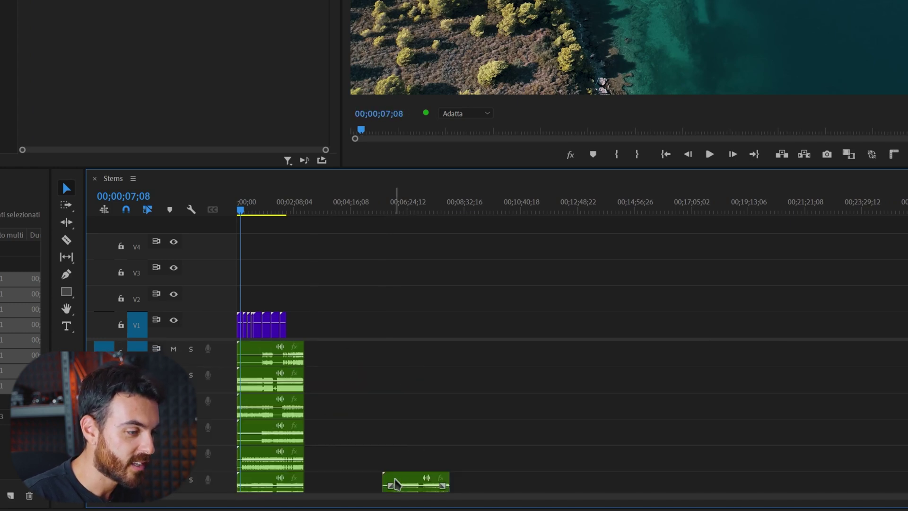
scroll(473, 421, "down", 5)
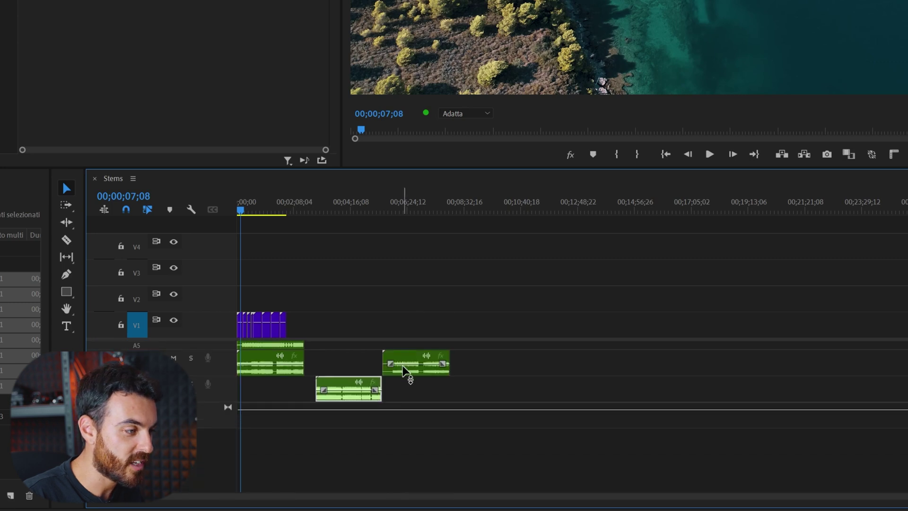
left_click_drag(403, 371, 427, 435)
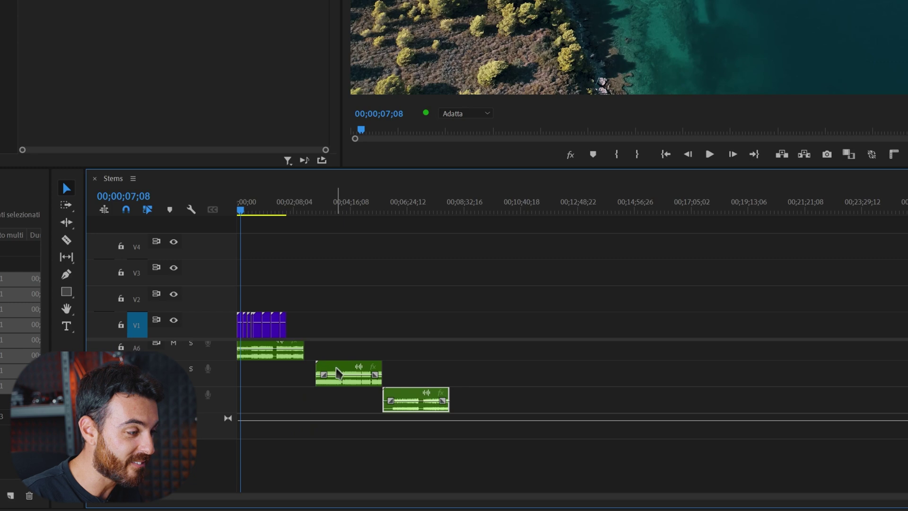
left_click_drag(338, 374, 239, 374)
left_click_drag(424, 396, 233, 393)
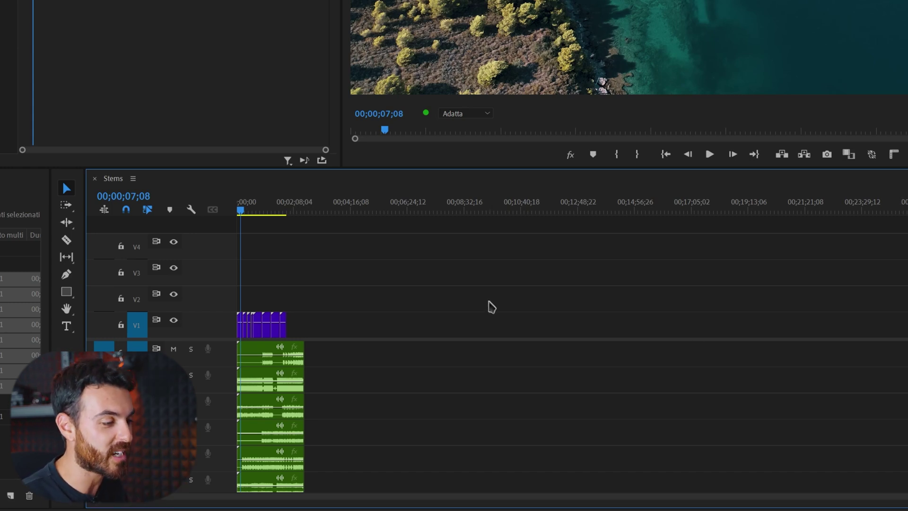
scroll(620, 350, "up", 3, "alt")
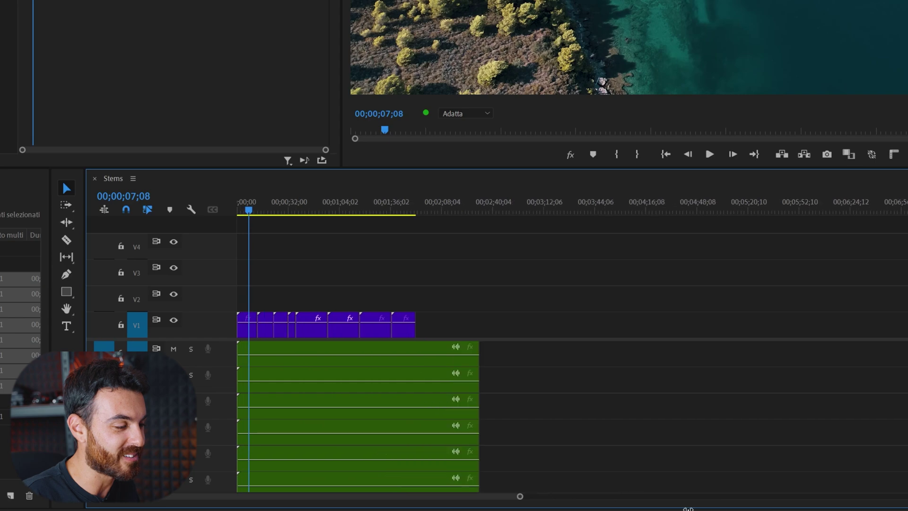
scroll(620, 350, "up", 3, "alt")
left_click_drag(293, 212, 239, 211)
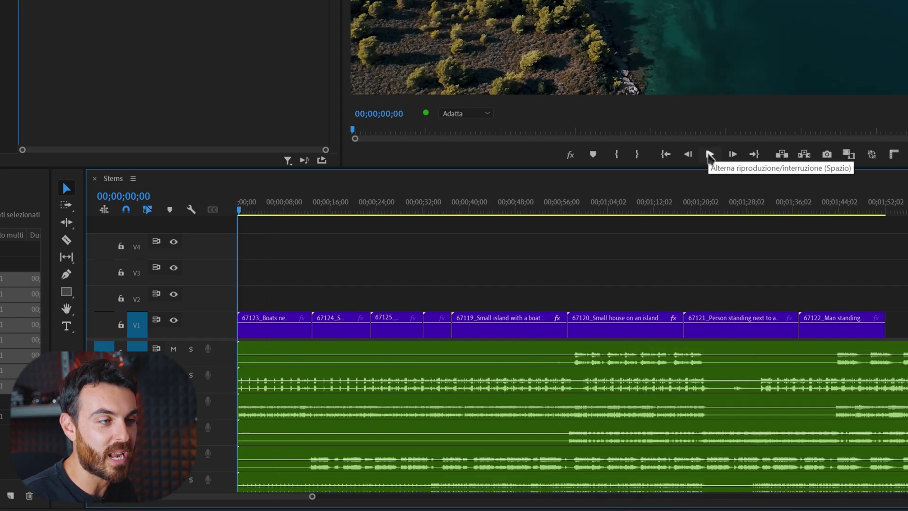
left_click(710, 157)
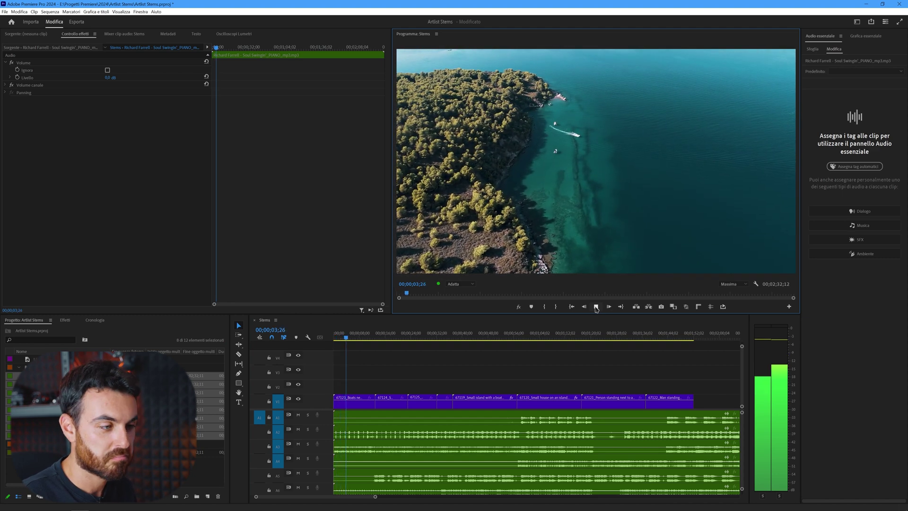
left_click(596, 308)
left_click_drag(375, 497, 461, 496)
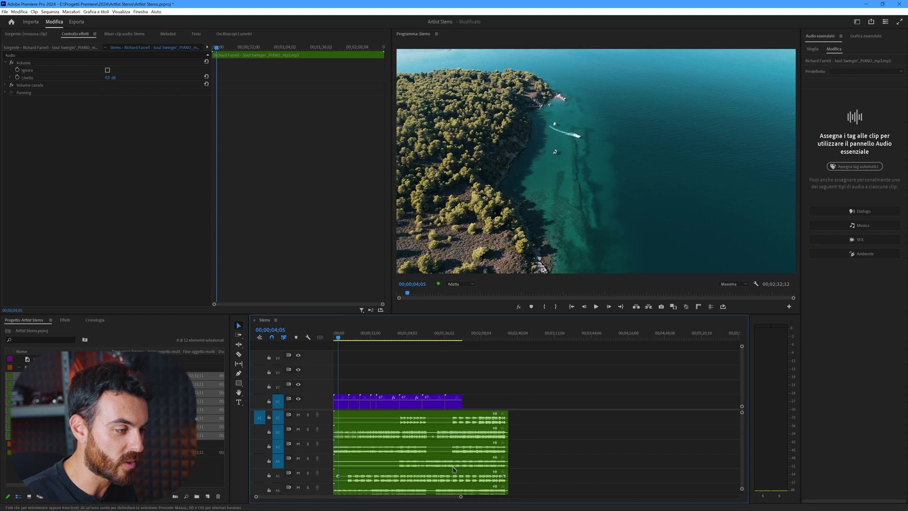
left_click(441, 337)
left_click(596, 307)
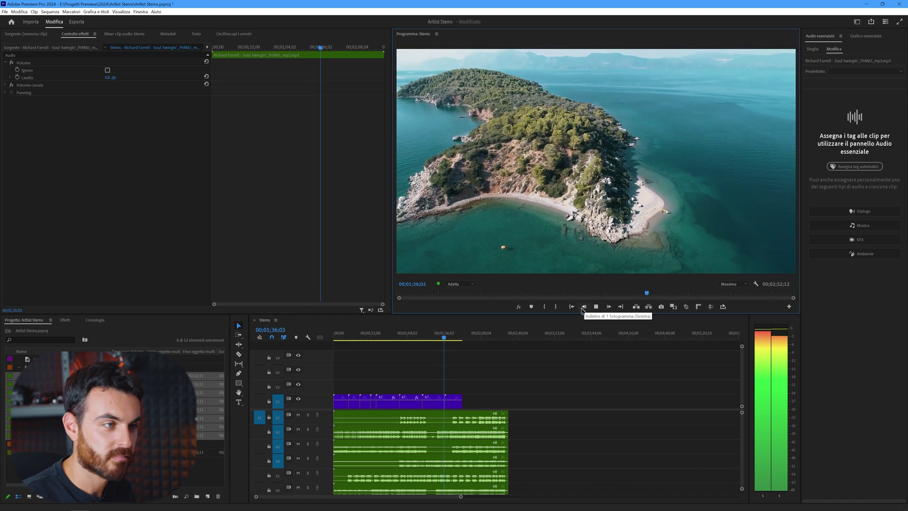
left_click(586, 309)
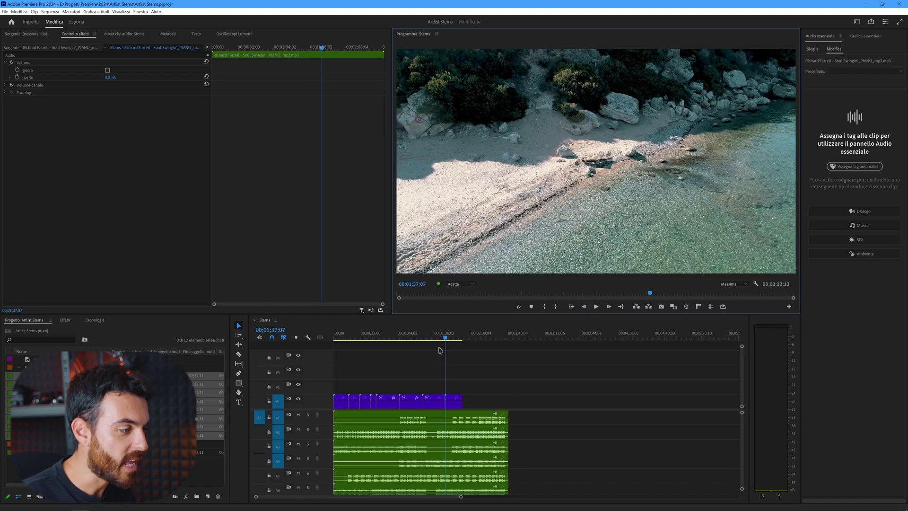
left_click(394, 420)
left_click(494, 442)
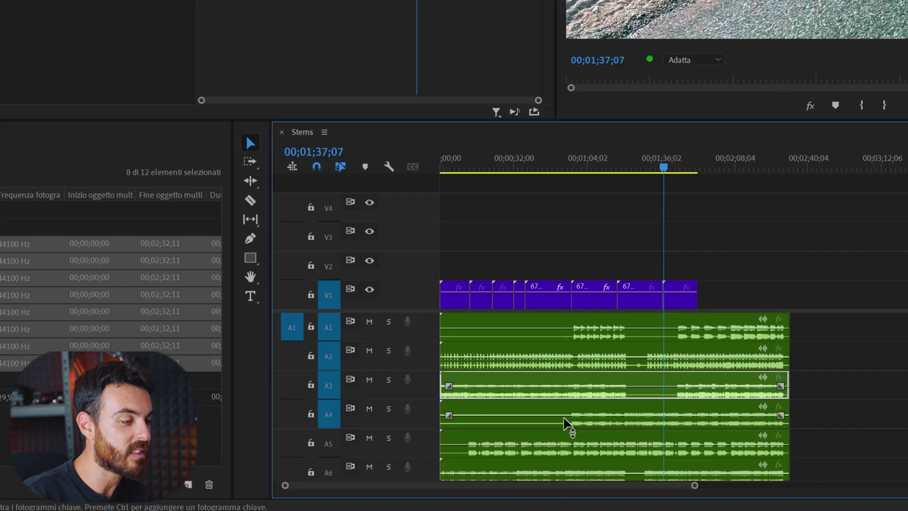
- Preview track A5 soloed, then enlarge the Timeline panel to show tracks A1 through A8
left_click(389, 438)
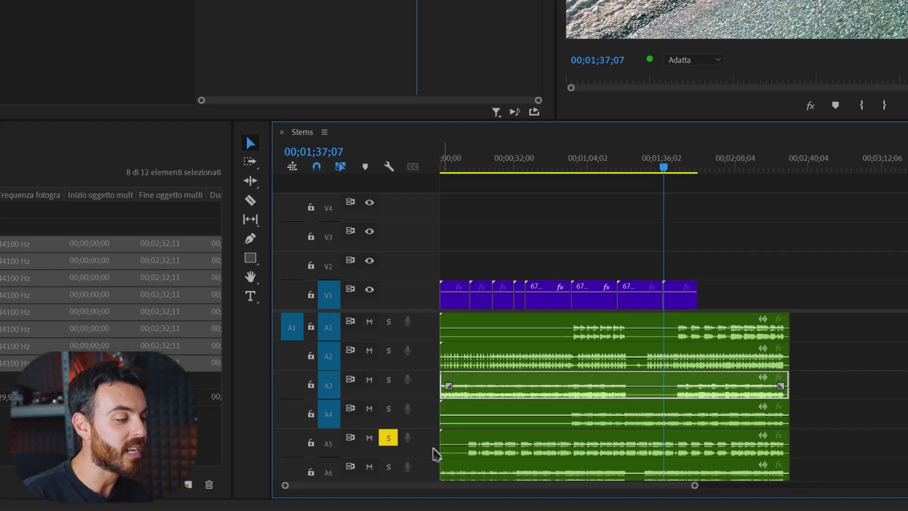
key("space")
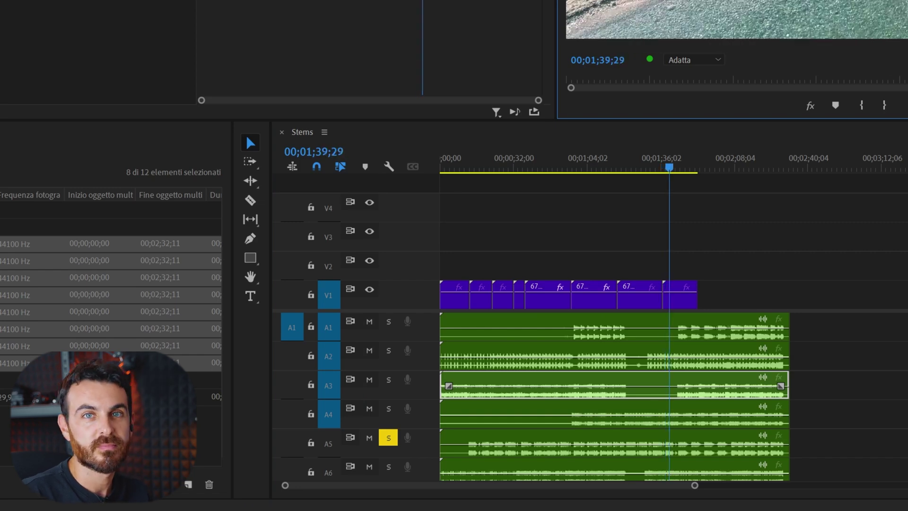
key("space")
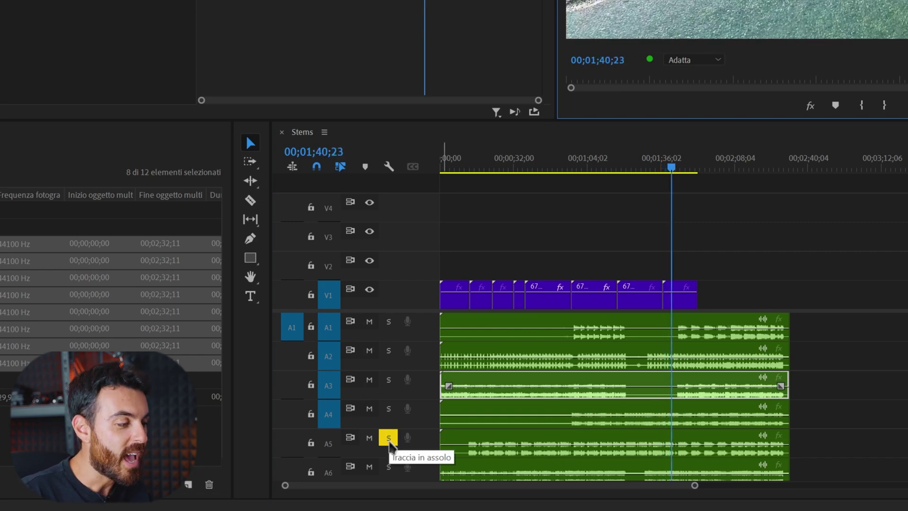
left_click(389, 438)
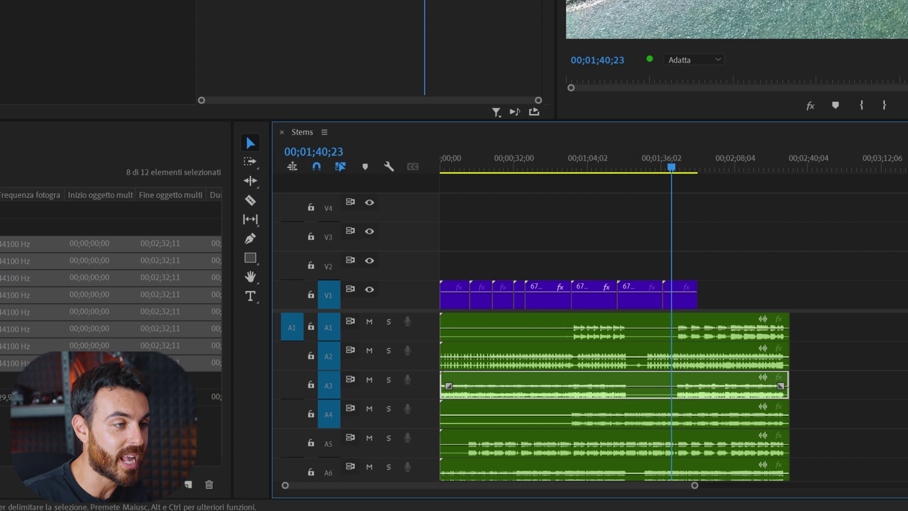
left_click_drag(246, 120, 246, 0)
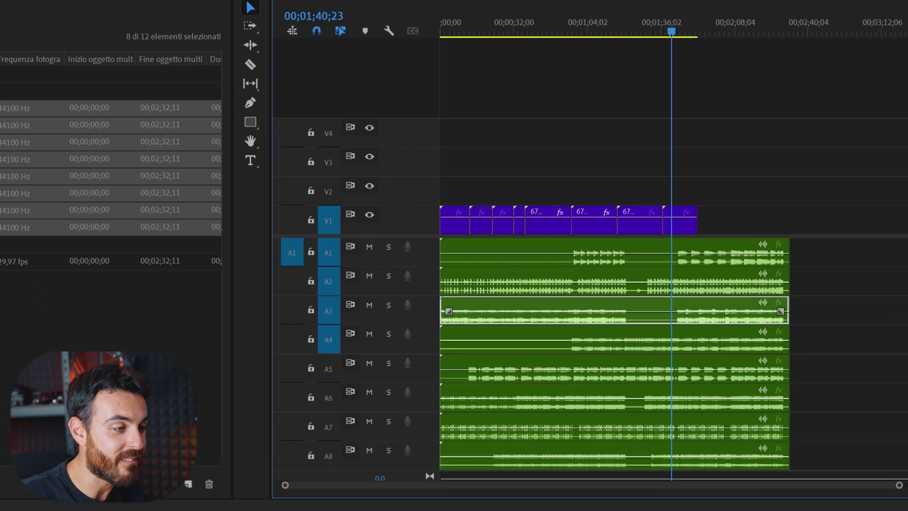
left_click_drag(407, 197, 408, 157)
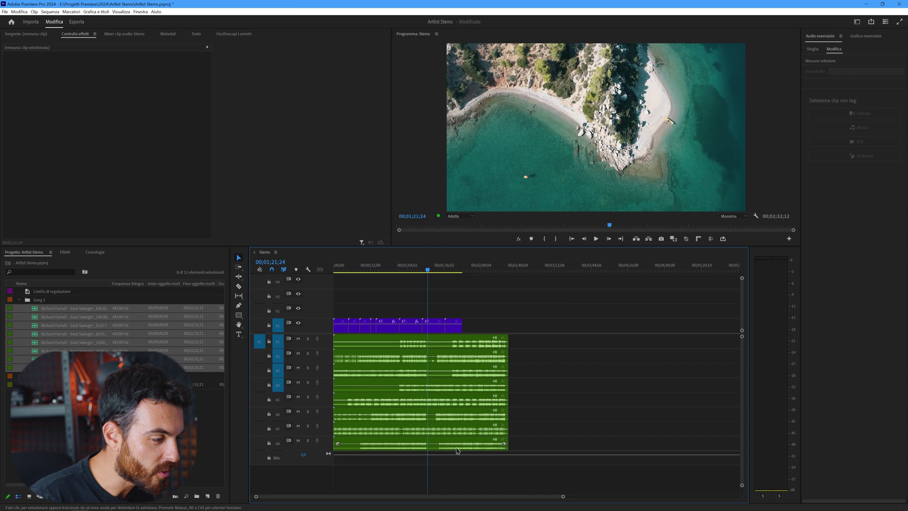
- Solo the piano stem on A8 and play it alone from about 24 seconds
left_click(456, 449)
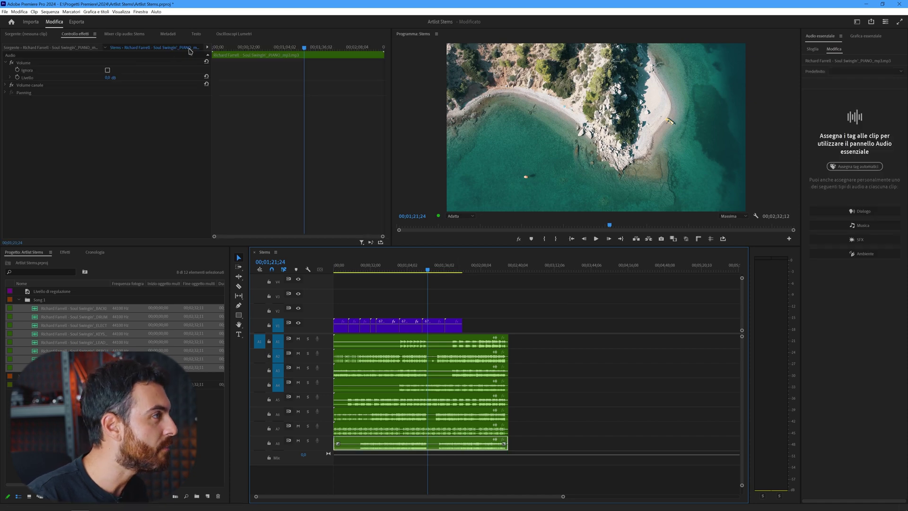
left_click(308, 441)
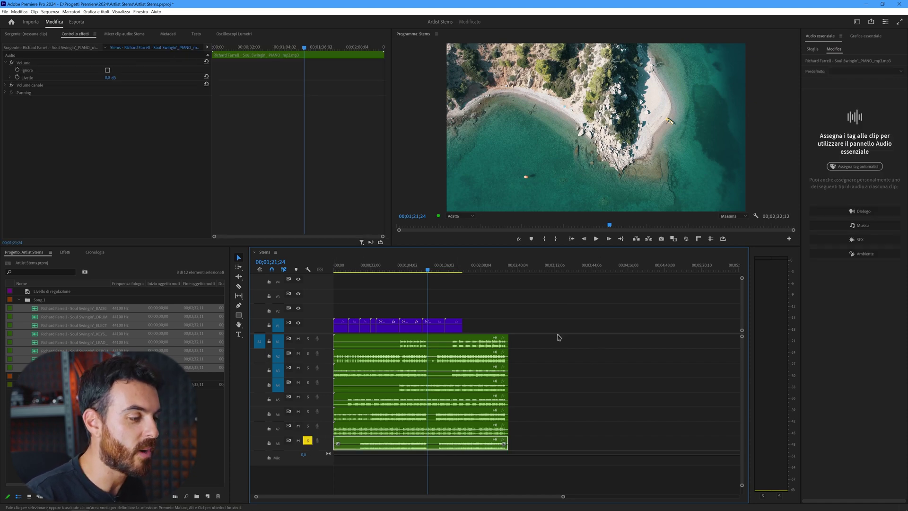
left_click(362, 269)
key("space")
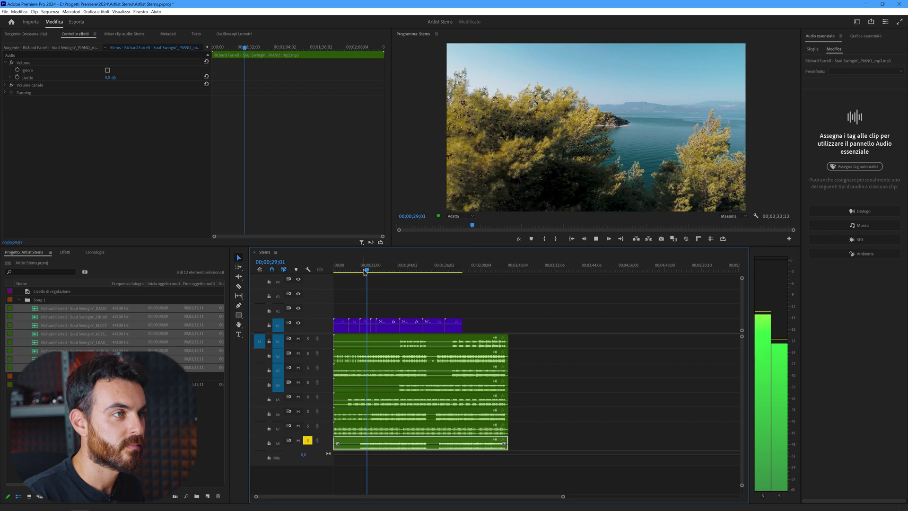
key("space")
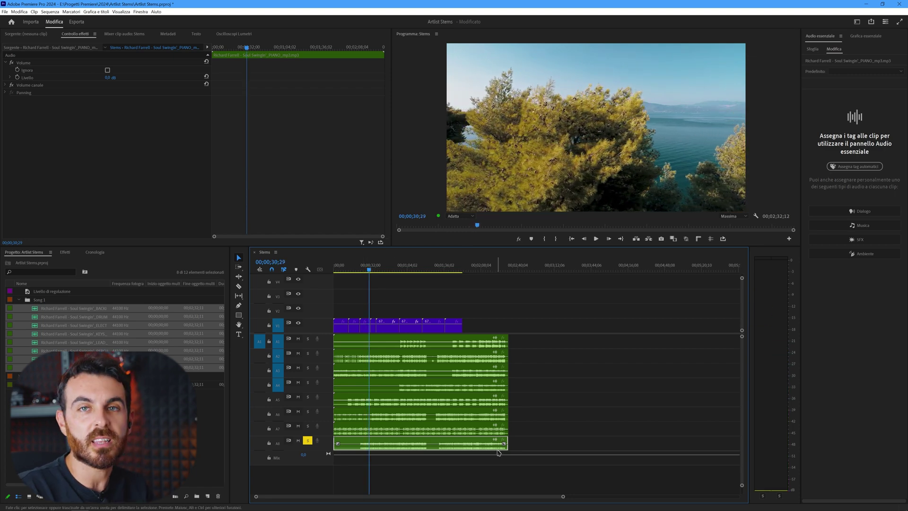
mouse_move(497, 447)
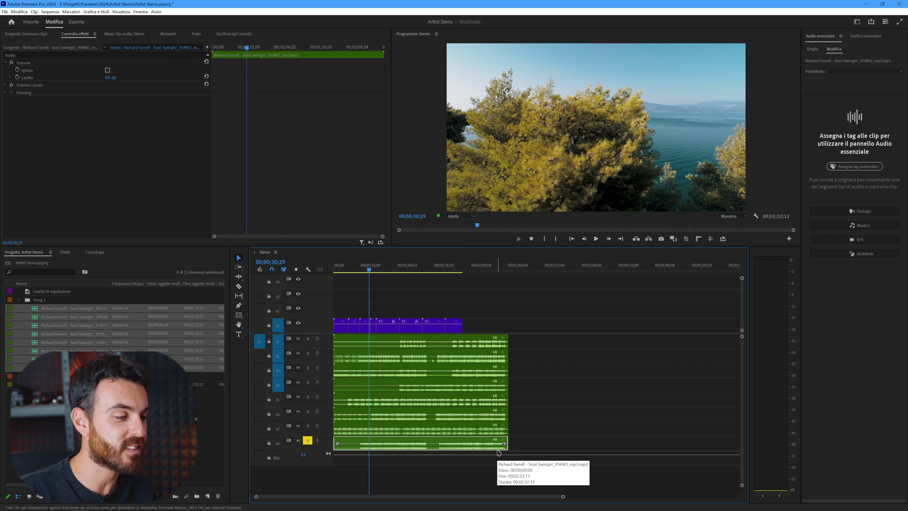
left_click_drag(518, 433, 389, 342)
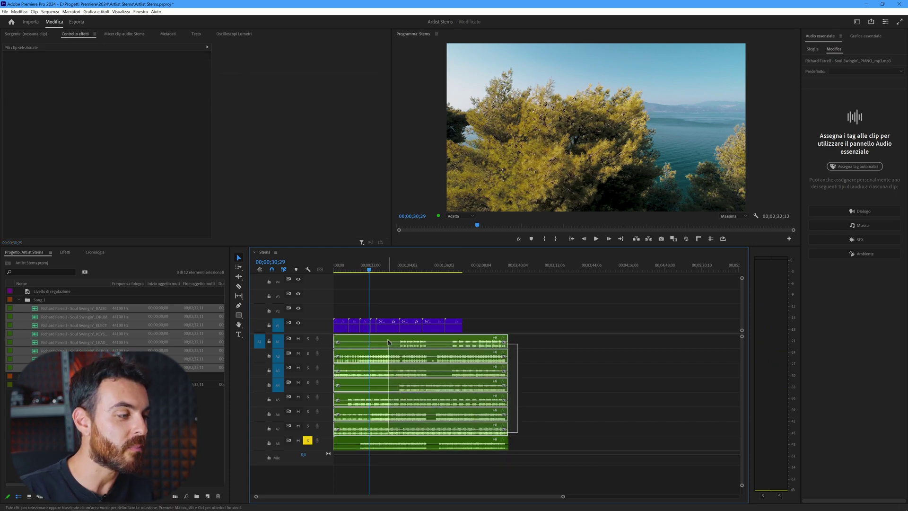
- Delete the seven stems on A1–A7 and move the piano clip from A8 up to A1
key("Delete")
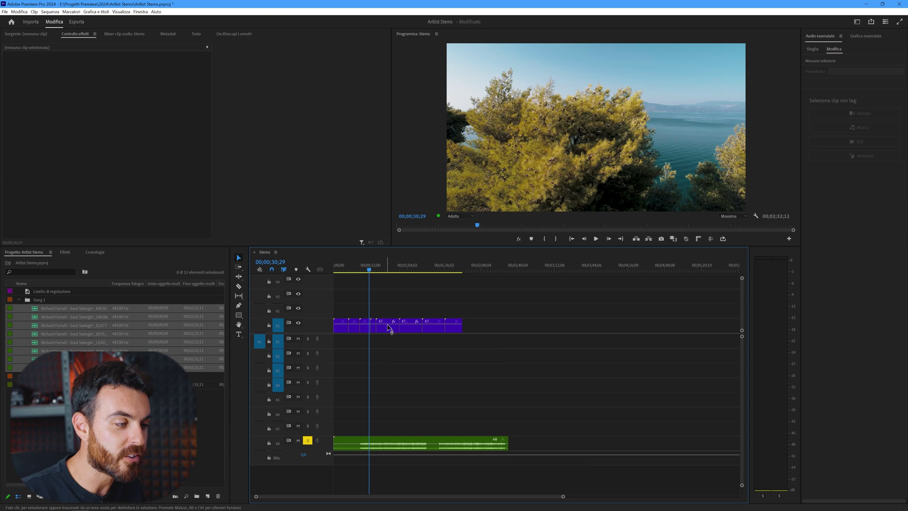
left_click_drag(399, 441, 399, 341)
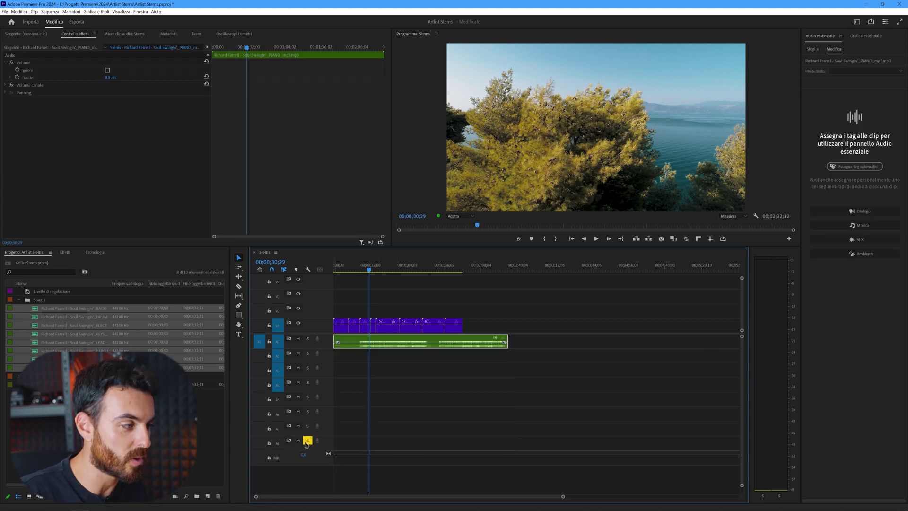
left_click(377, 266)
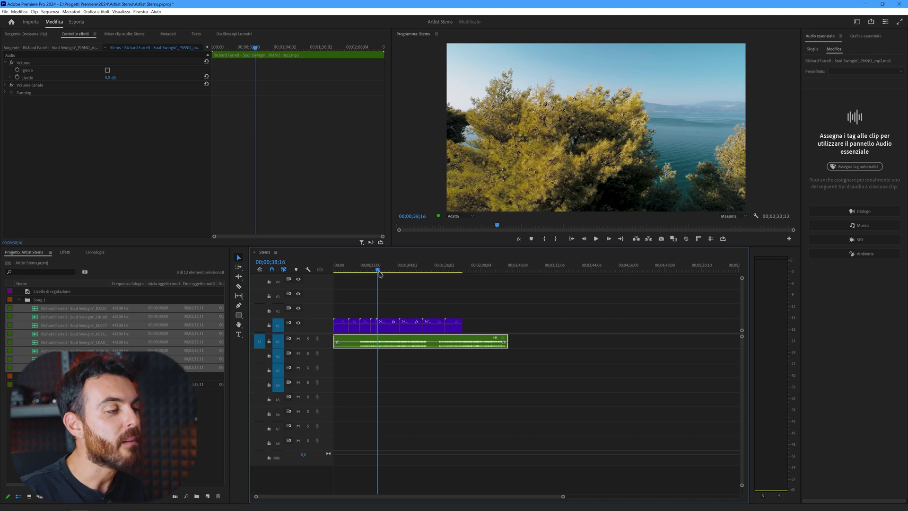